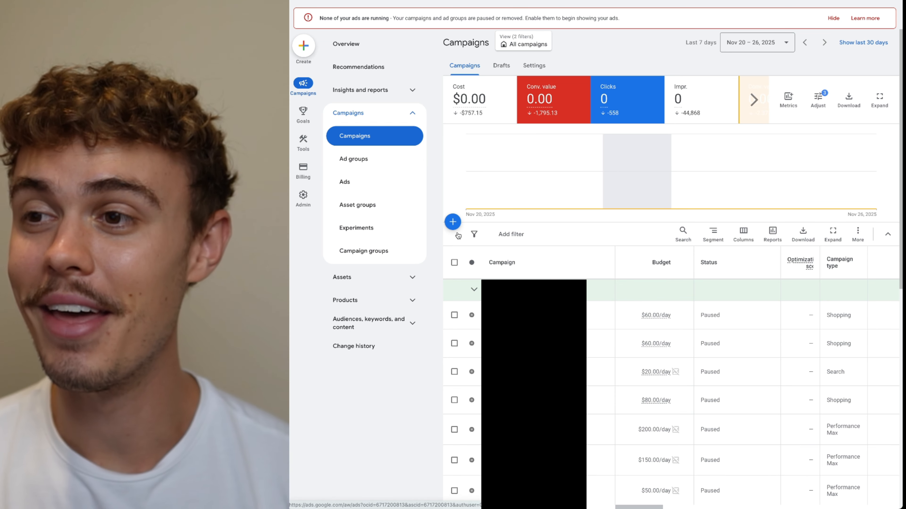
Start a new campaign and choose the Sales objective
{"action": "left_click", "coordinate": [453, 225]}
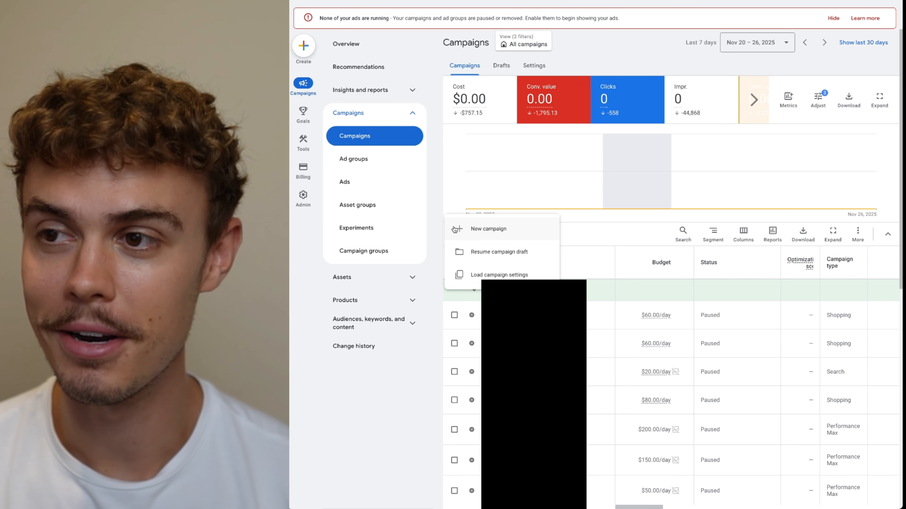
{"action": "left_click", "coordinate": [472, 230]}
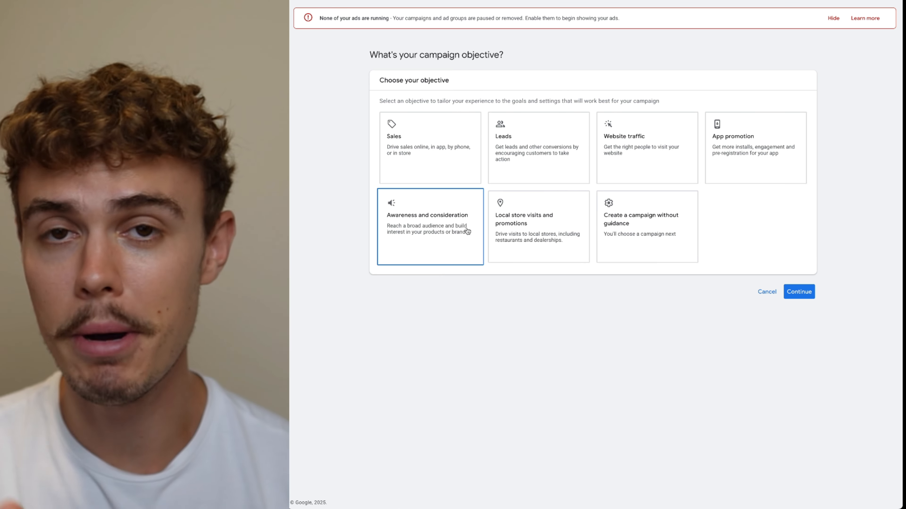
{"action": "left_click", "coordinate": [494, 244]}
{"action": "left_click", "coordinate": [602, 231]}
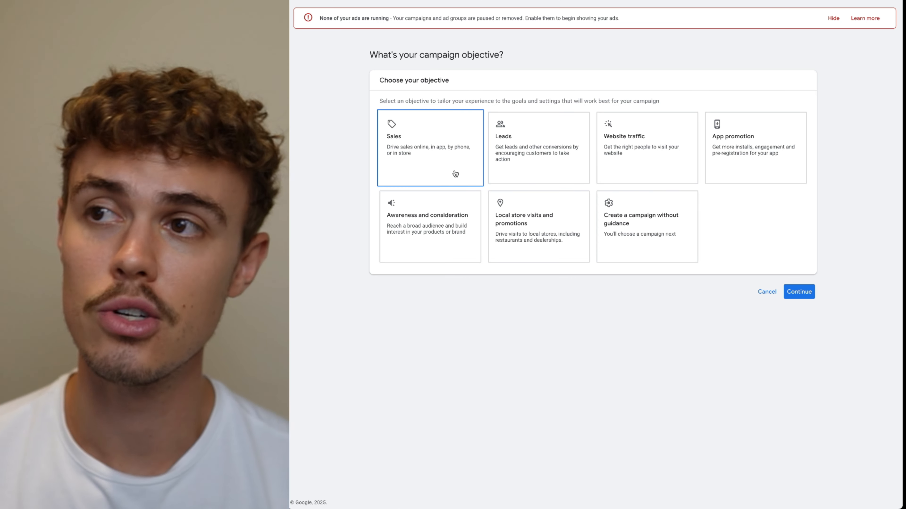
{"action": "left_click_drag", "start_coordinate": [371, 56], "coordinate": [499, 57]}
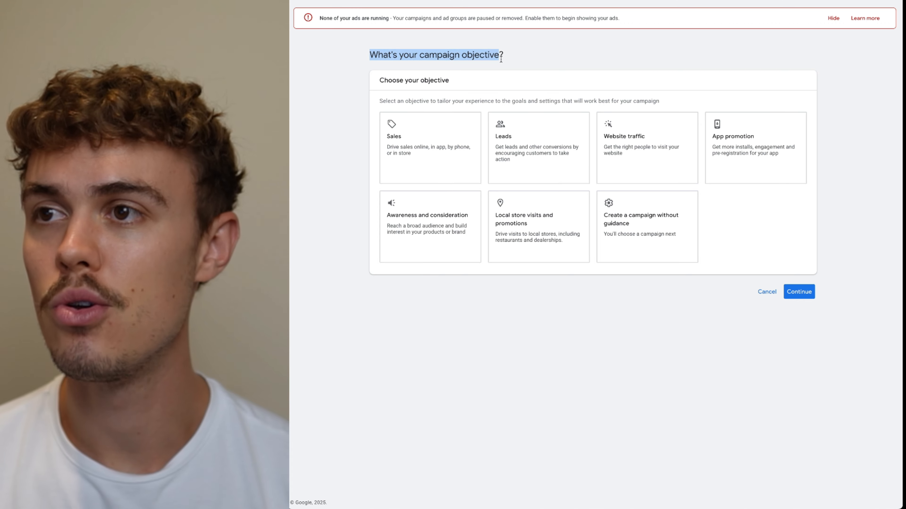
{"action": "left_click", "coordinate": [456, 168]}
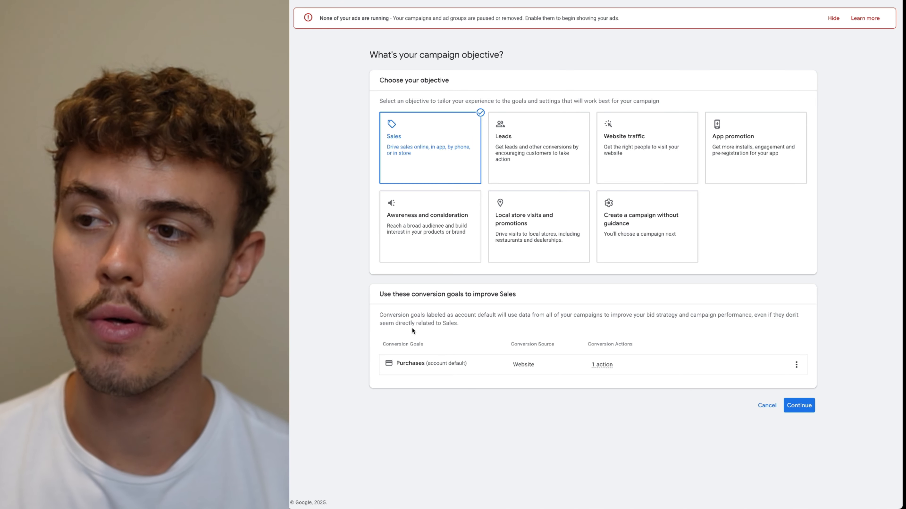
Continue with the Purchases conversion goal and select the Performance Max campaign type
{"action": "left_click_drag", "start_coordinate": [396, 366], "coordinate": [424, 364]}
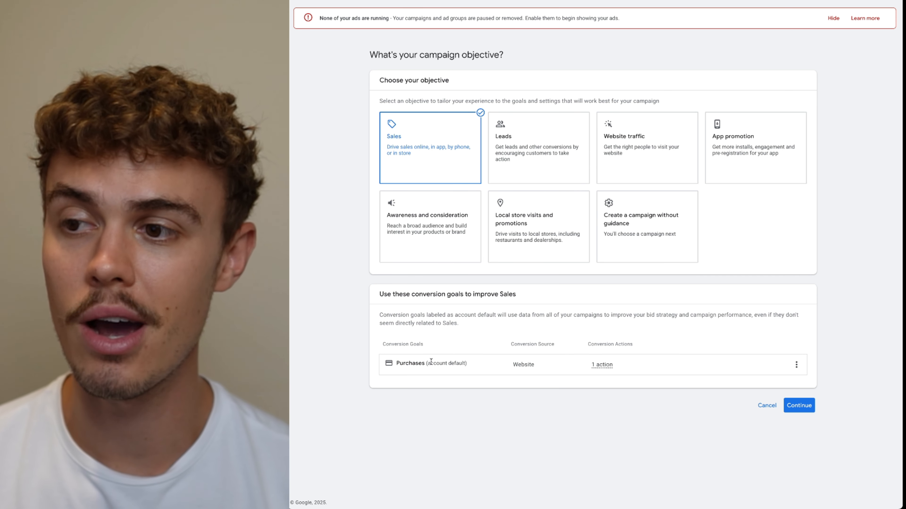
{"action": "left_click", "coordinate": [803, 407]}
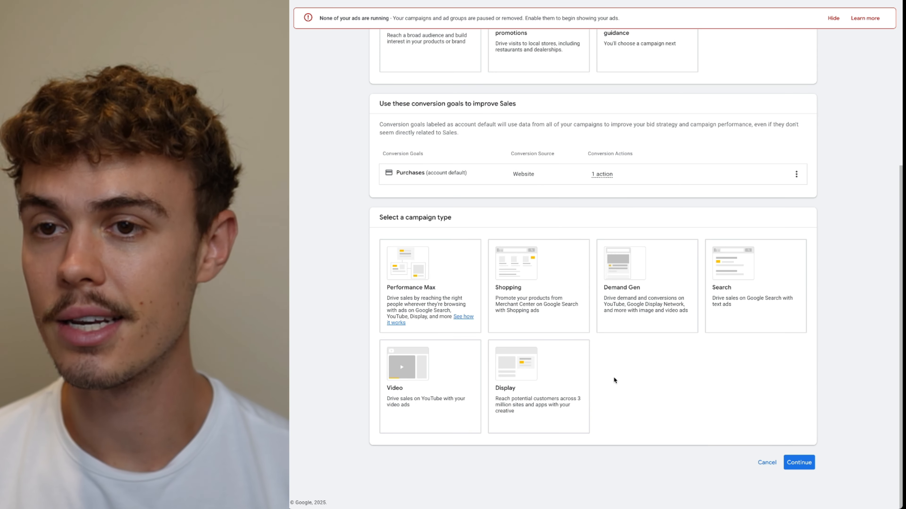
{"action": "left_click", "coordinate": [438, 291]}
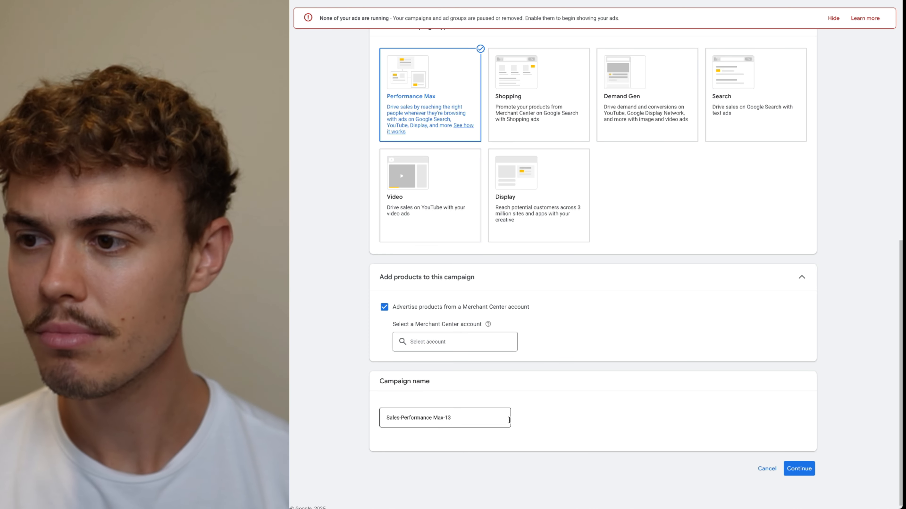
Rename the campaign to "PMax - Brand Included - Top Products - USA"
{"action": "left_click", "coordinate": [475, 420]}
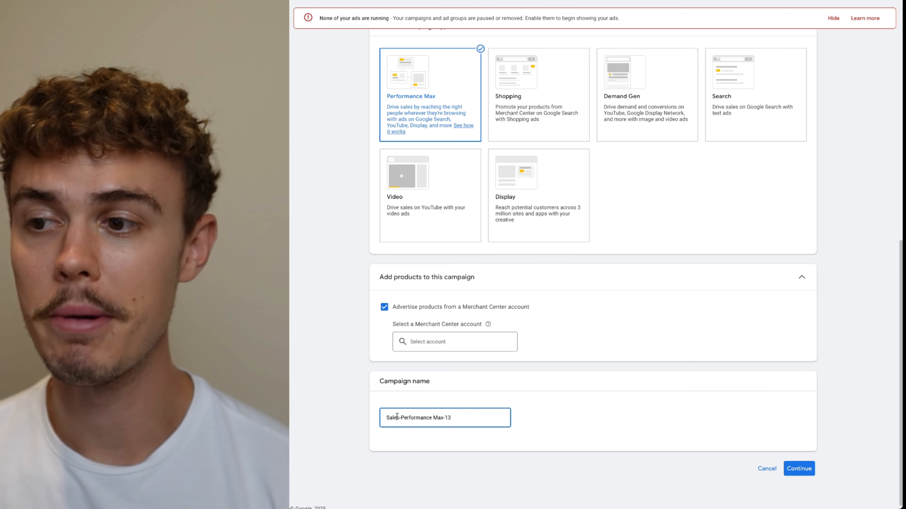
{"action": "double_click", "coordinate": [400, 417]}
{"action": "triple_click", "coordinate": [400, 416]}
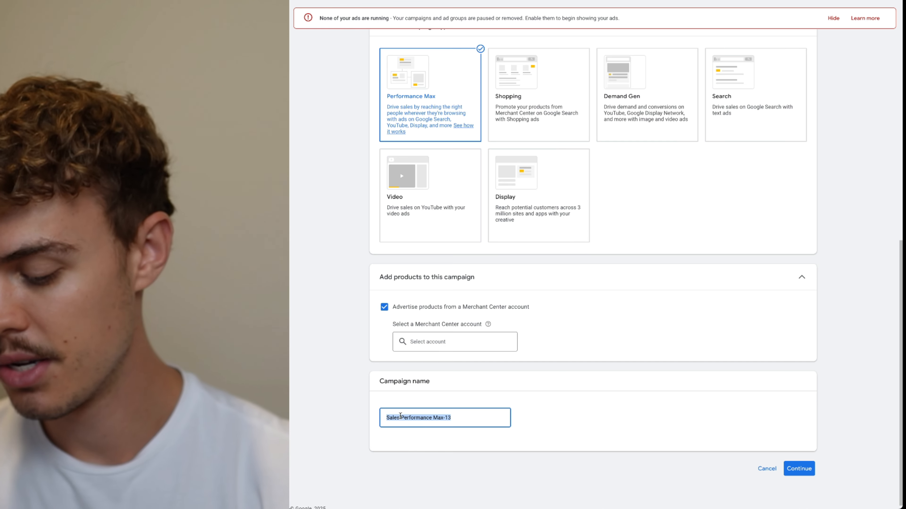
{"action": "type", "text": "PMax "}
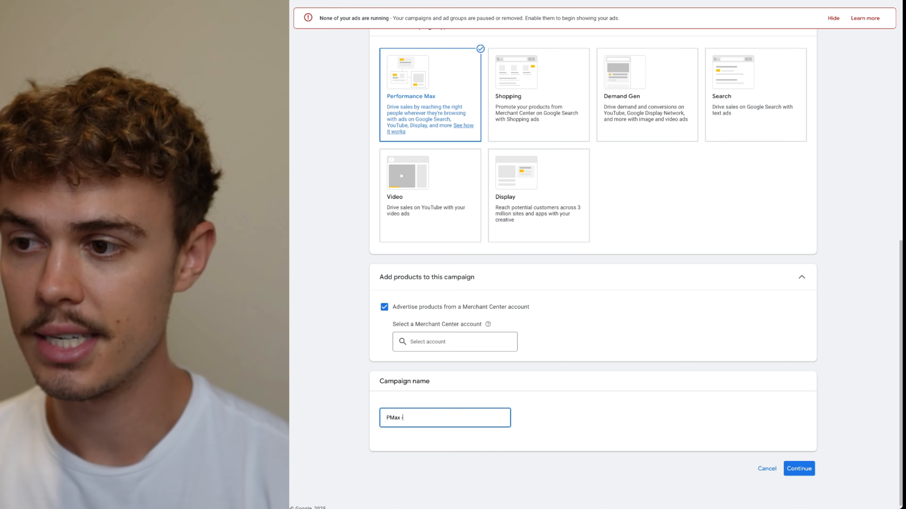
{"action": "type", "text": "-"}
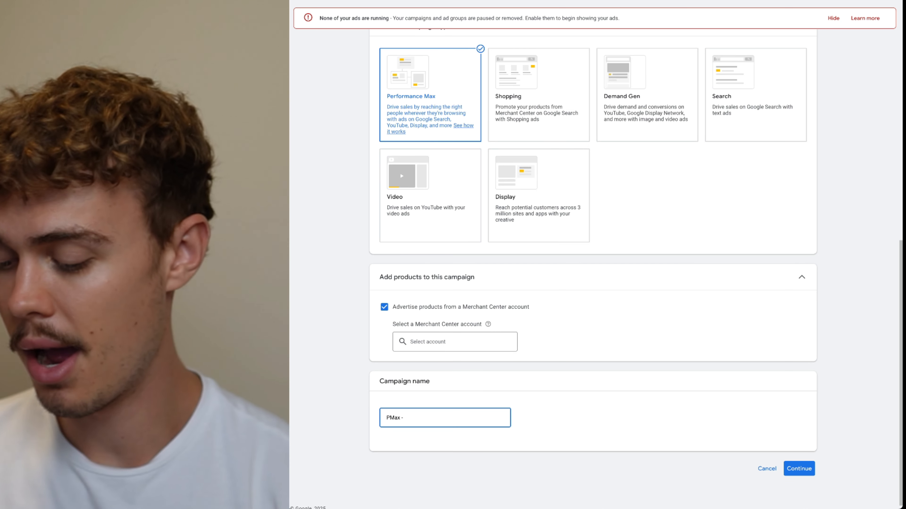
{"action": "type", "text": "Brand"}
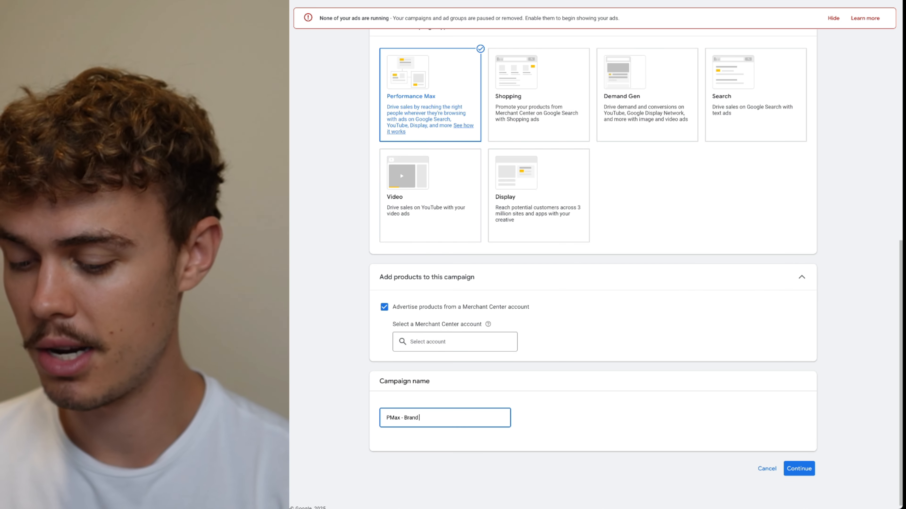
{"action": "type", "text": " Included -"}
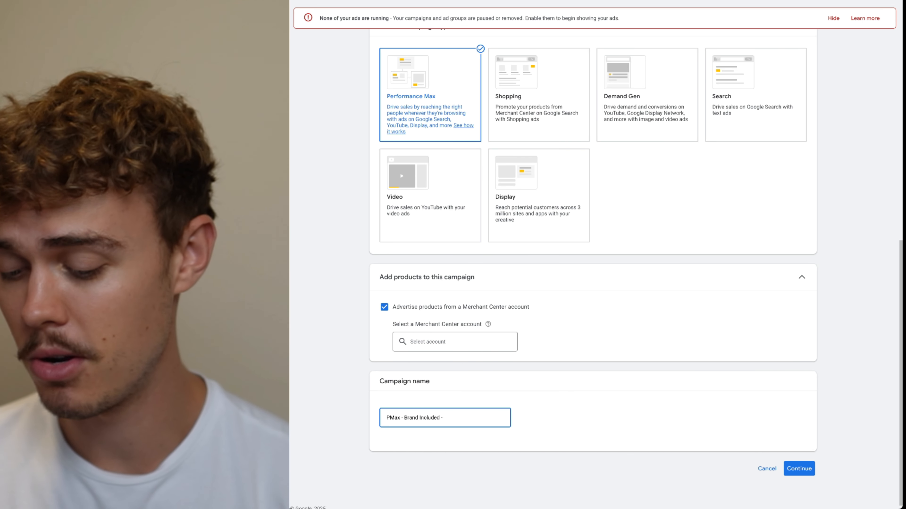
{"action": "type", "text": "Top "}
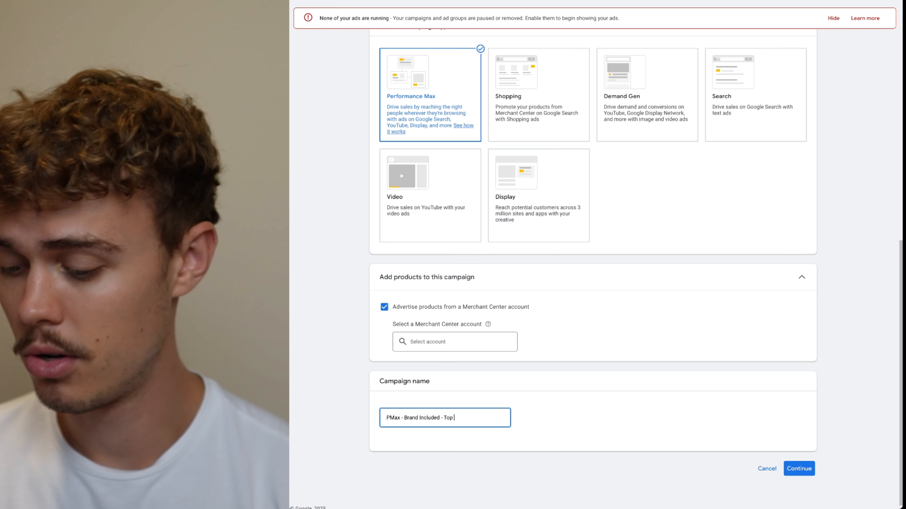
{"action": "type", "text": "Products - USA"}
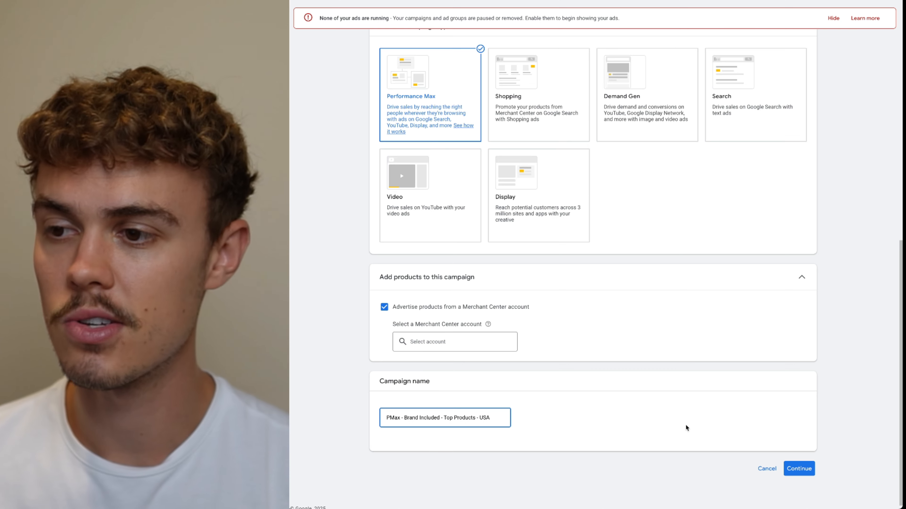
{"action": "left_click_drag", "start_coordinate": [386, 418], "coordinate": [440, 419]}
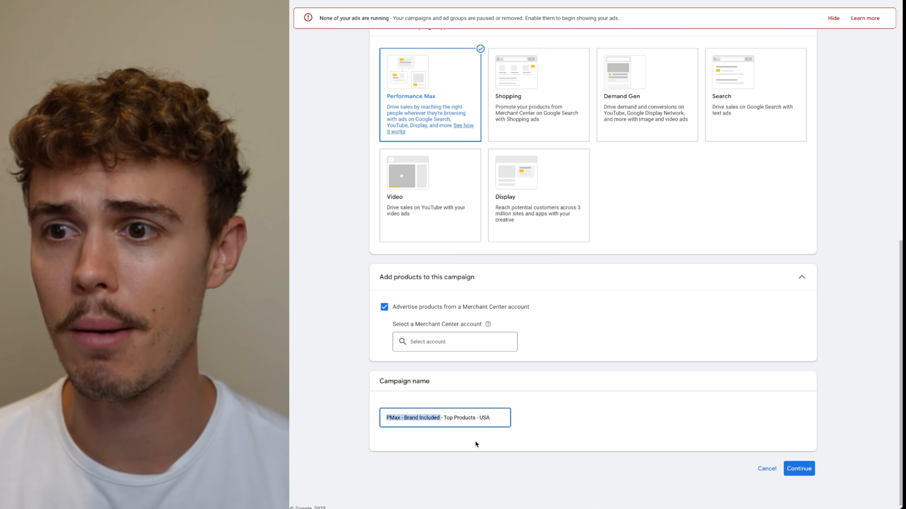
{"action": "left_click", "coordinate": [459, 420]}
Select the Merchant Center account for the campaign's products and continue to bidding
{"action": "left_click", "coordinate": [789, 471]}
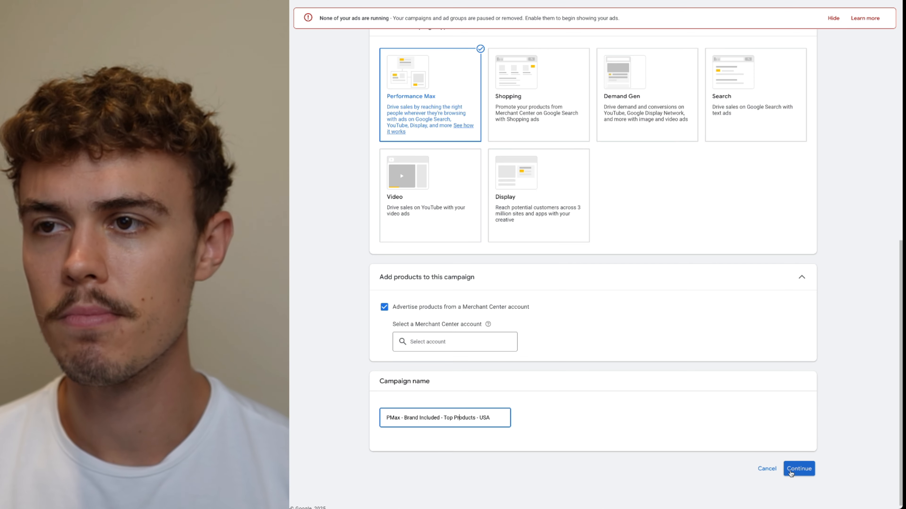
{"action": "left_click", "coordinate": [466, 339]}
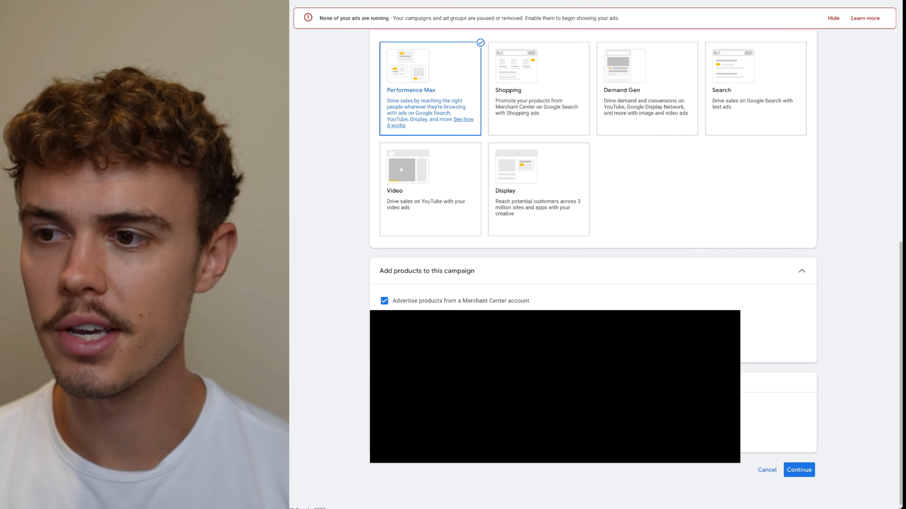
{"action": "left_click", "coordinate": [800, 476]}
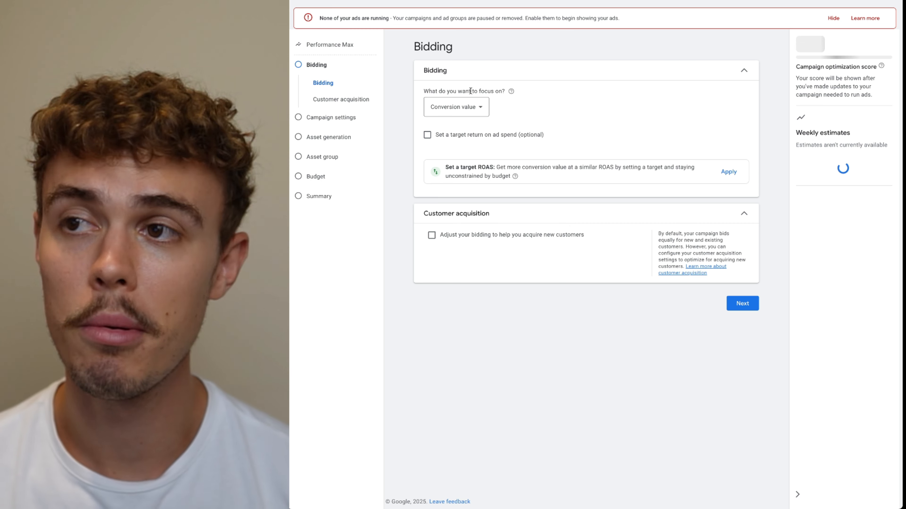
Keep the bidding focus on Conversion value and enable bid adjustment to acquire new customers
{"action": "left_click", "coordinate": [450, 110]}
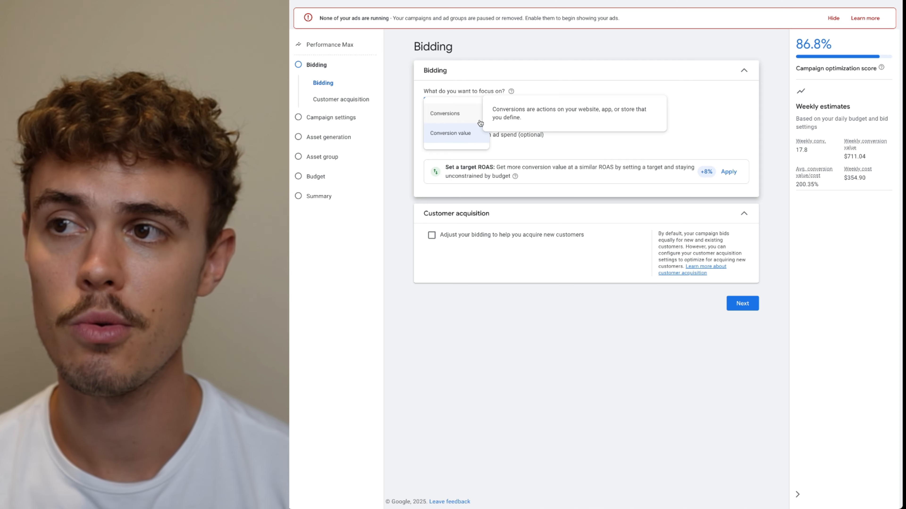
{"action": "left_click", "coordinate": [542, 87]}
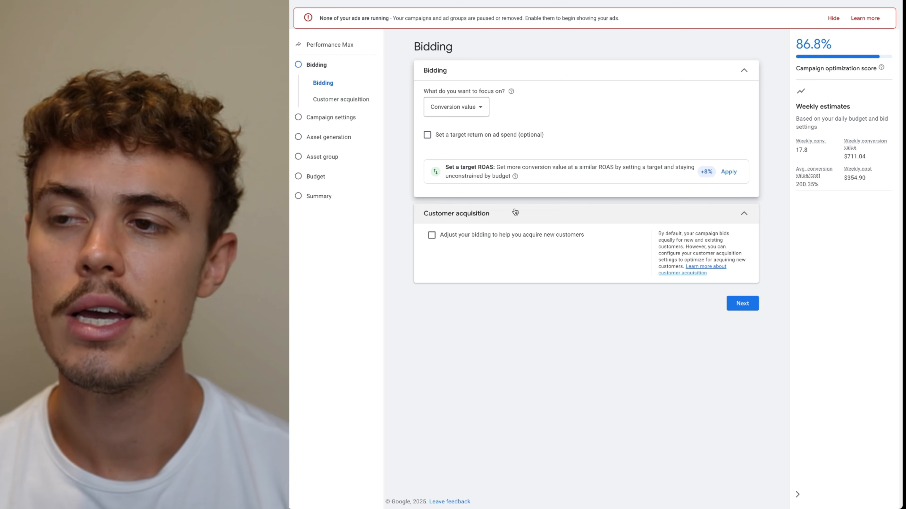
{"action": "left_click", "coordinate": [432, 236]}
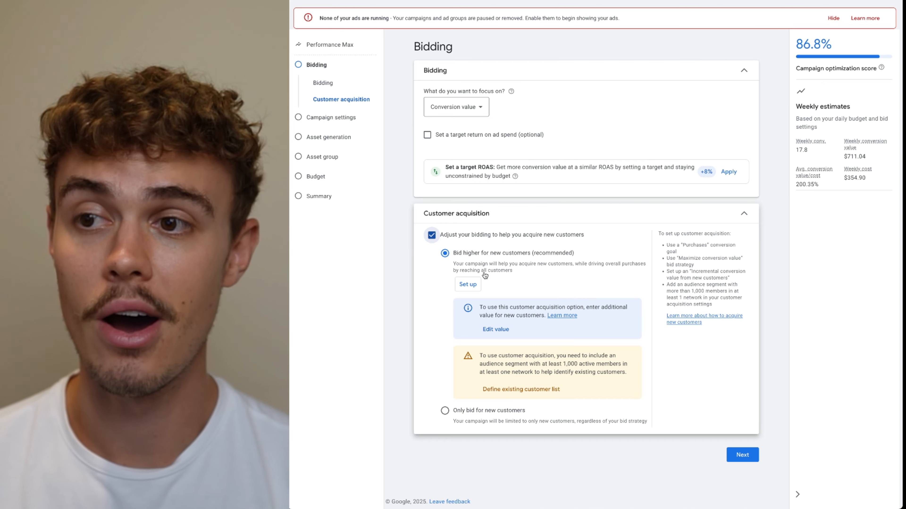
Open the customer acquisition setup and set the incremental conversion value for new customers to $100
{"action": "left_click", "coordinate": [470, 286]}
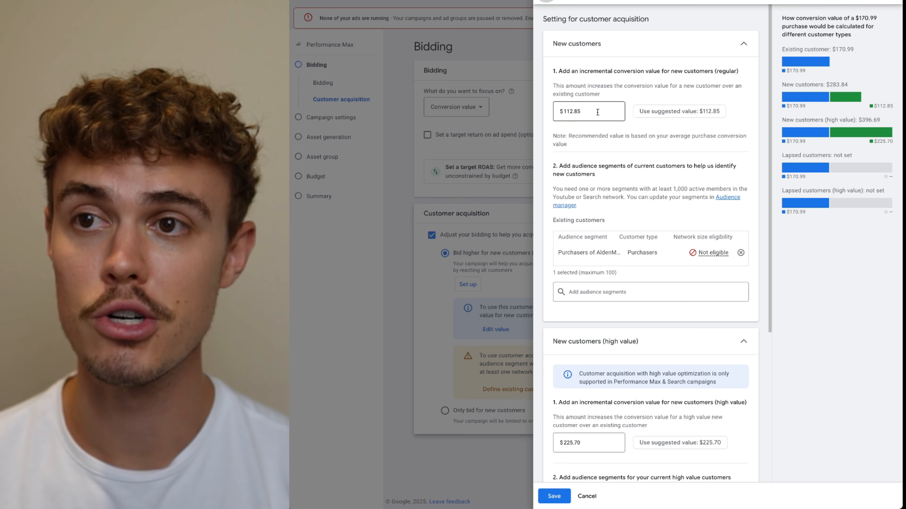
{"action": "left_click_drag", "start_coordinate": [593, 113], "coordinate": [561, 113]}
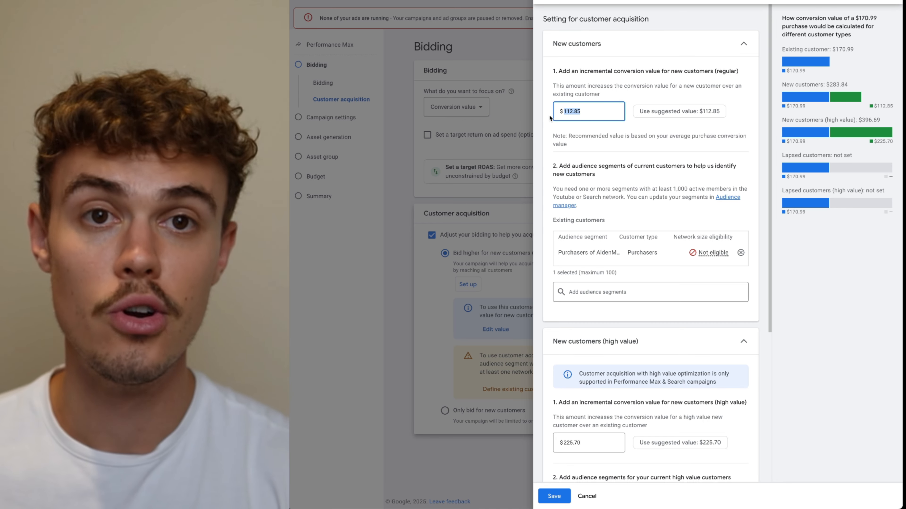
{"action": "type", "text": "100"}
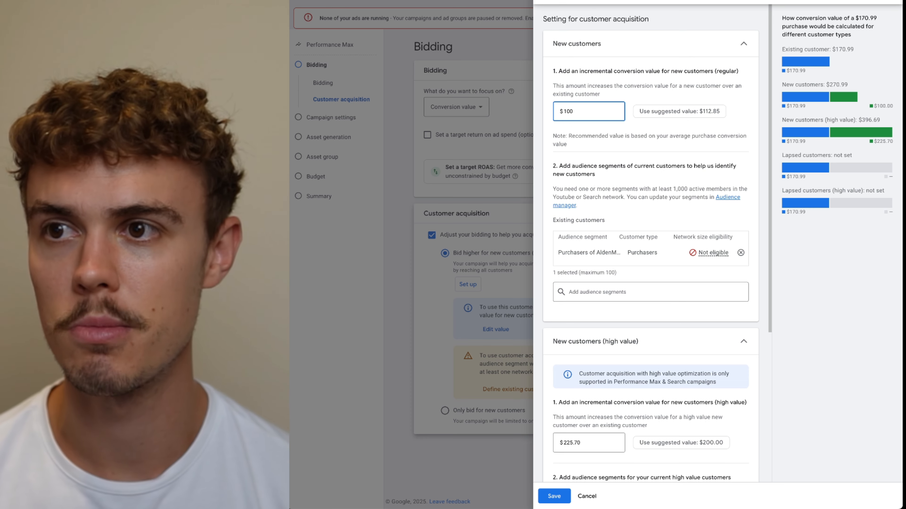
Review the high-value new customer and lapsed customer retention settings in the customer acquisition panel
{"action": "scroll", "coordinate": [590, 247], "scroll_direction": "down", "scroll_amount": 2}
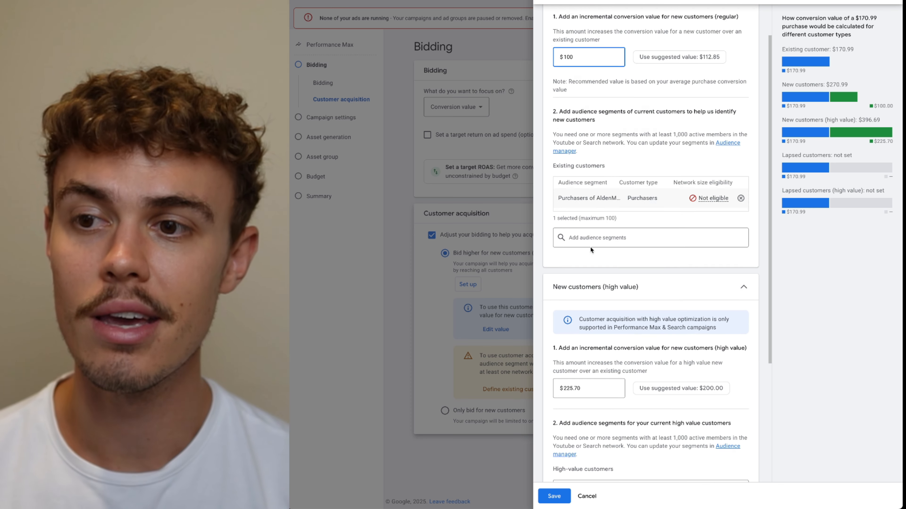
{"action": "scroll", "coordinate": [591, 246], "scroll_direction": "down", "scroll_amount": 2}
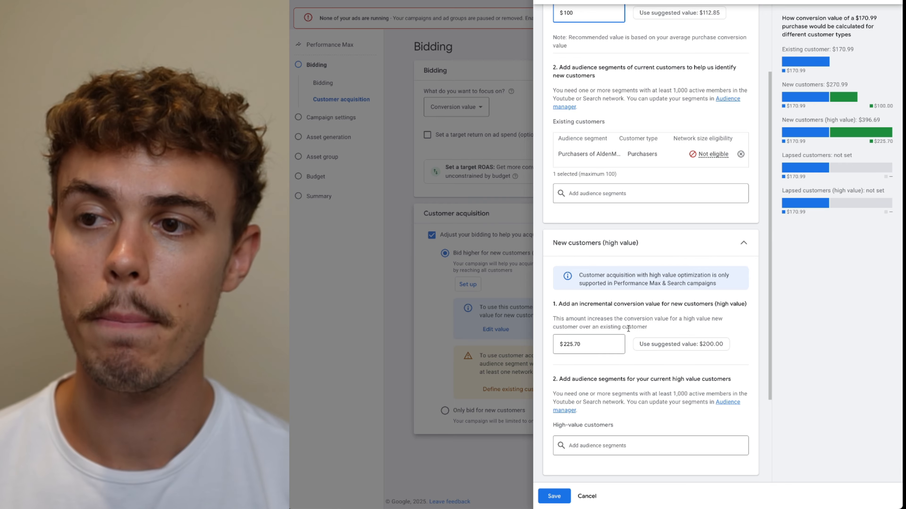
{"action": "scroll", "coordinate": [583, 273], "scroll_direction": "up", "scroll_amount": 2}
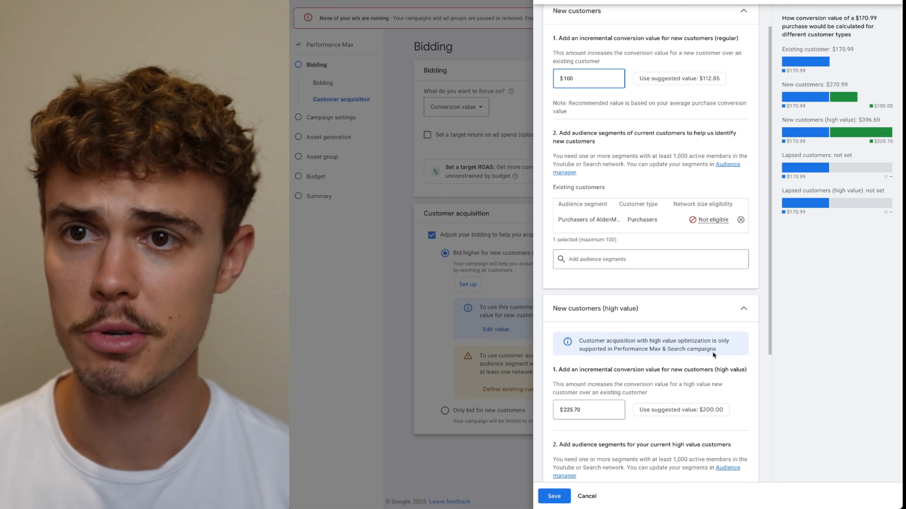
{"action": "scroll", "coordinate": [712, 351], "scroll_direction": "down", "scroll_amount": 3}
{"action": "scroll", "coordinate": [697, 357], "scroll_direction": "down", "scroll_amount": 1}
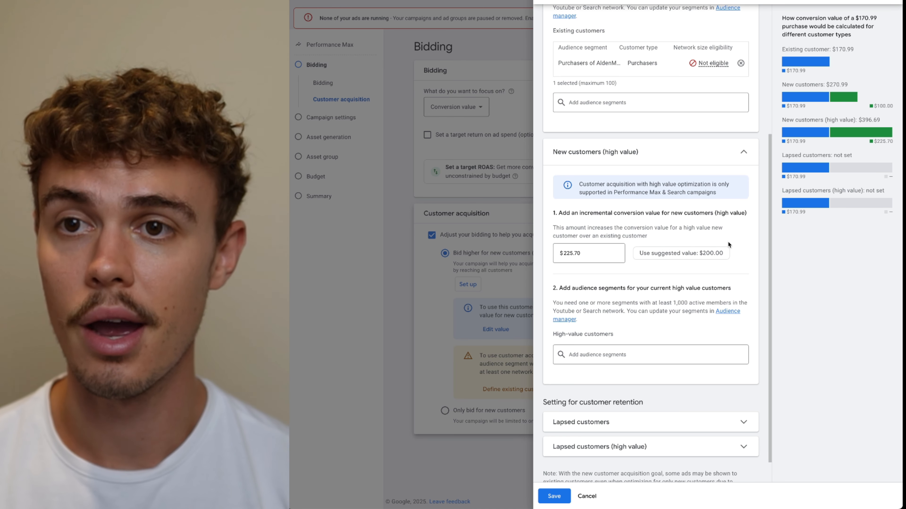
{"action": "scroll", "coordinate": [739, 289], "scroll_direction": "down", "scroll_amount": 1}
{"action": "left_click", "coordinate": [728, 402]}
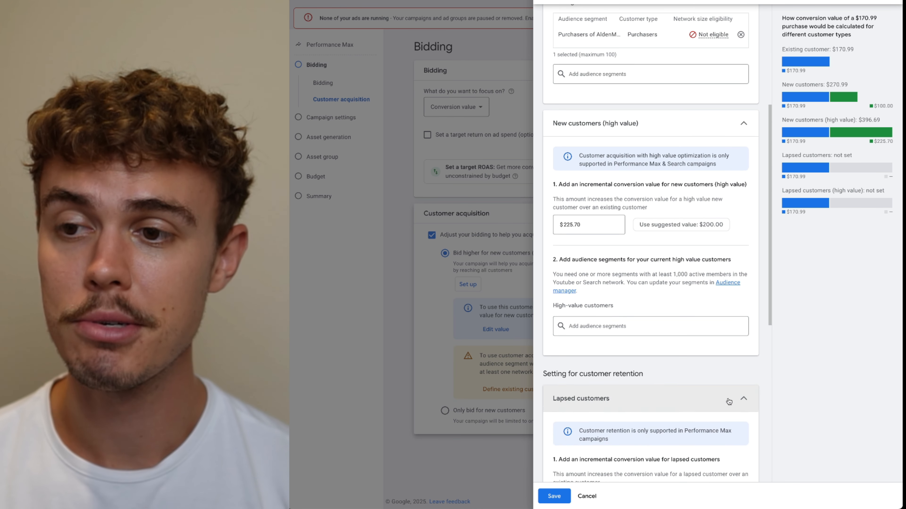
{"action": "scroll", "coordinate": [731, 382], "scroll_direction": "down", "scroll_amount": 1}
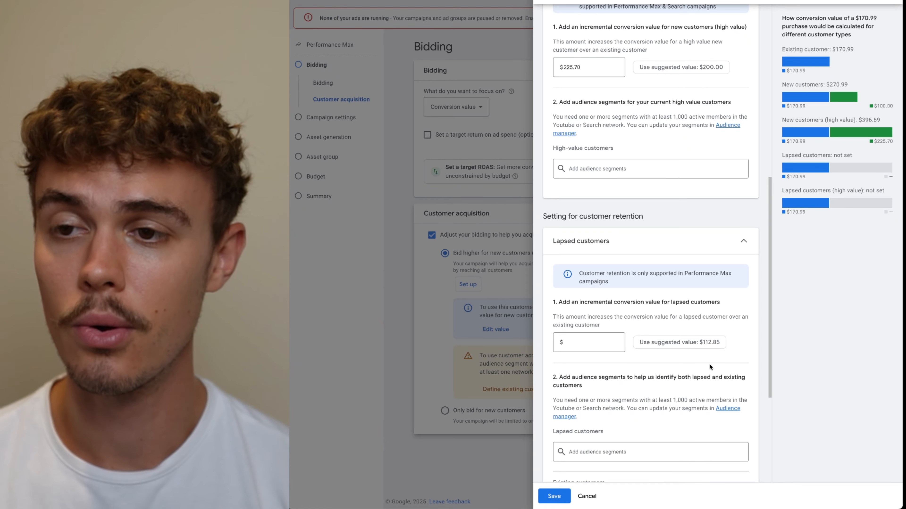
{"action": "scroll", "coordinate": [693, 353], "scroll_direction": "down", "scroll_amount": 5}
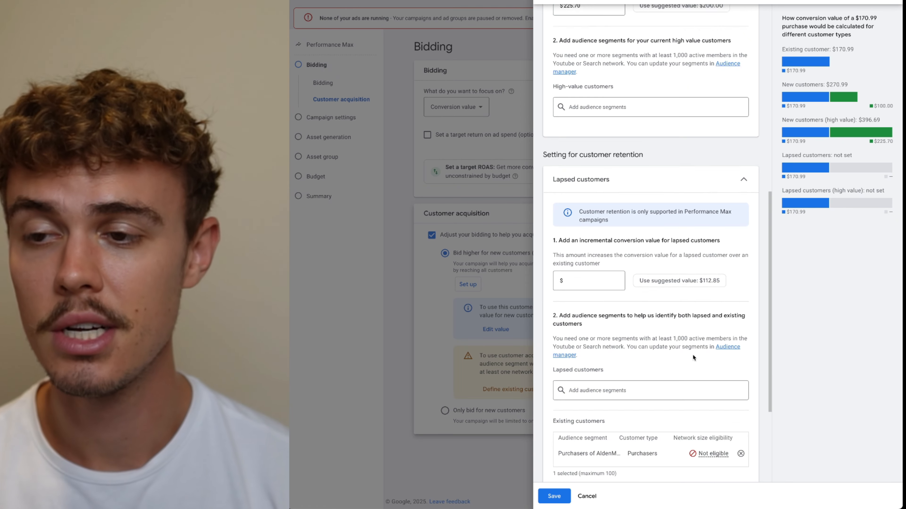
{"action": "left_click", "coordinate": [716, 425]}
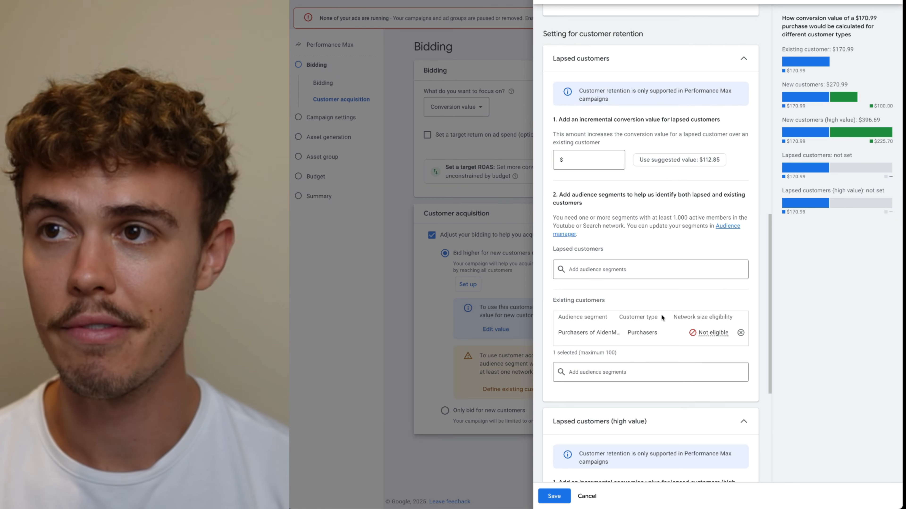
{"action": "scroll", "coordinate": [640, 113], "scroll_direction": "up", "scroll_amount": 12}
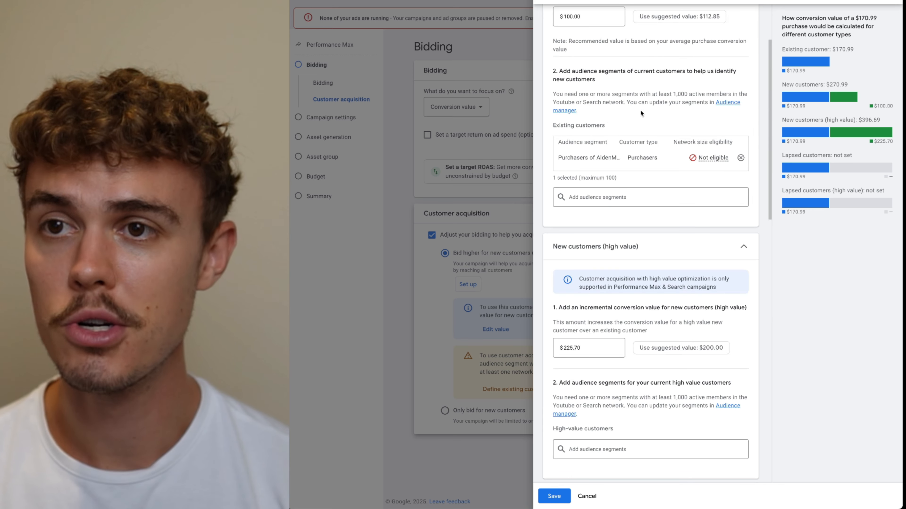
Close the customer acquisition setup panel and discard its unsaved changes
{"action": "left_click", "coordinate": [489, 205]}
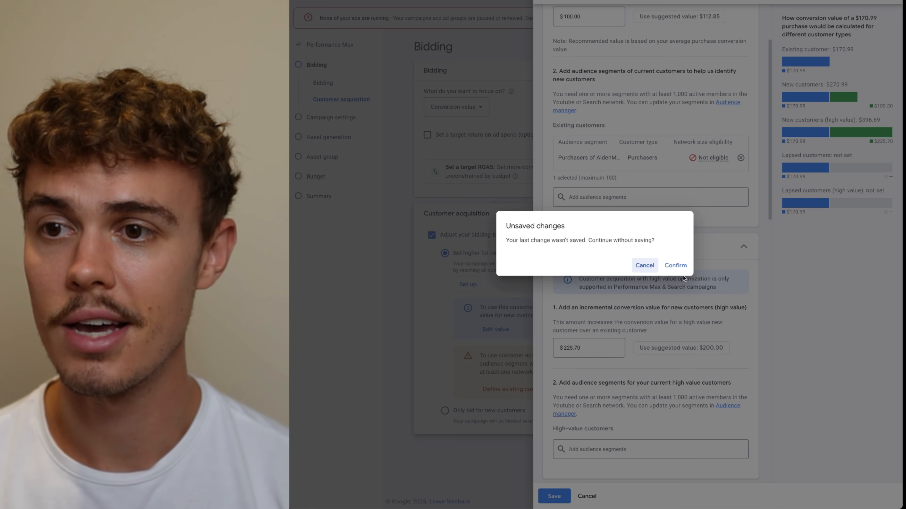
{"action": "left_click", "coordinate": [675, 265]}
Toggle the new-customer bid adjustment off and on, and try the Only bid for new customers option
{"action": "left_click", "coordinate": [432, 236]}
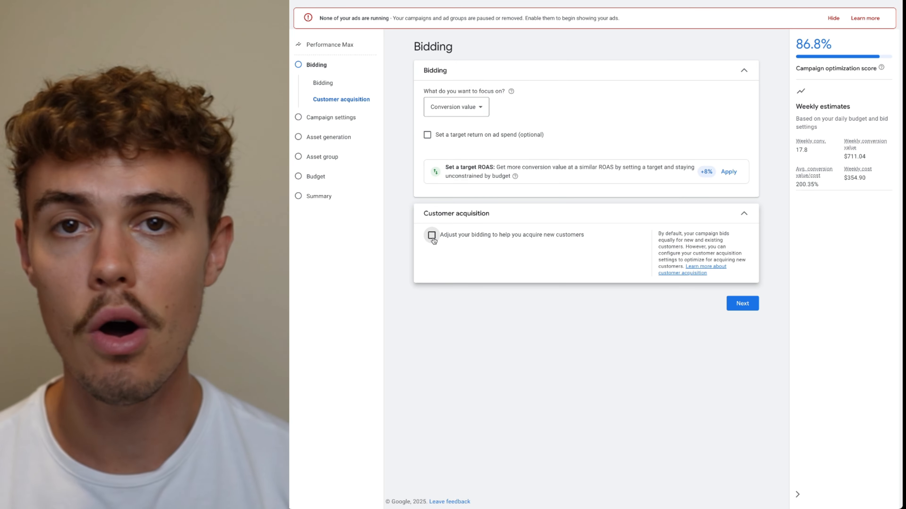
{"action": "left_click", "coordinate": [431, 235]}
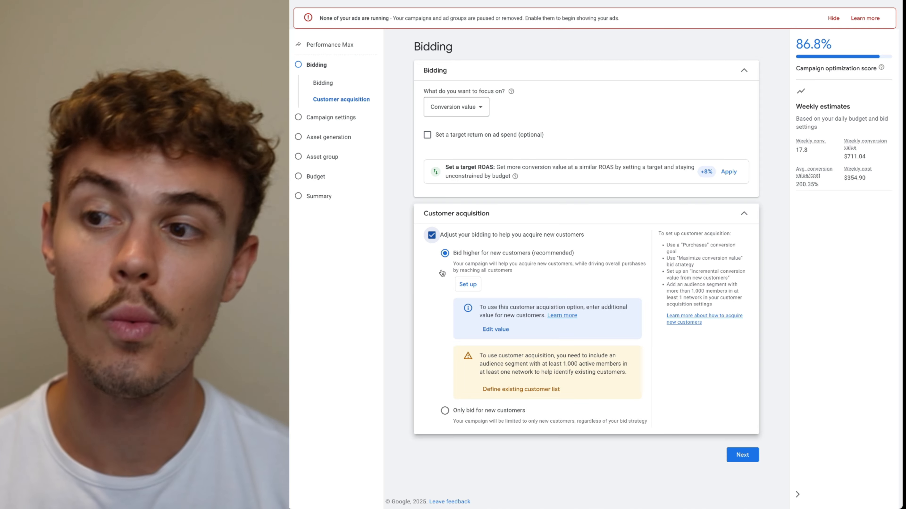
{"action": "left_click", "coordinate": [445, 411]}
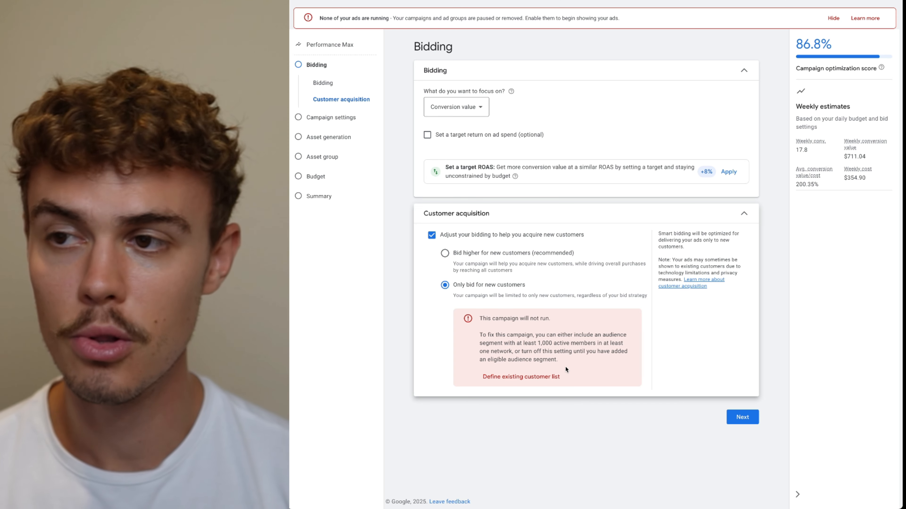
Turn off the bid adjustment for acquiring new customers and continue to campaign settings
{"action": "left_click", "coordinate": [463, 236]}
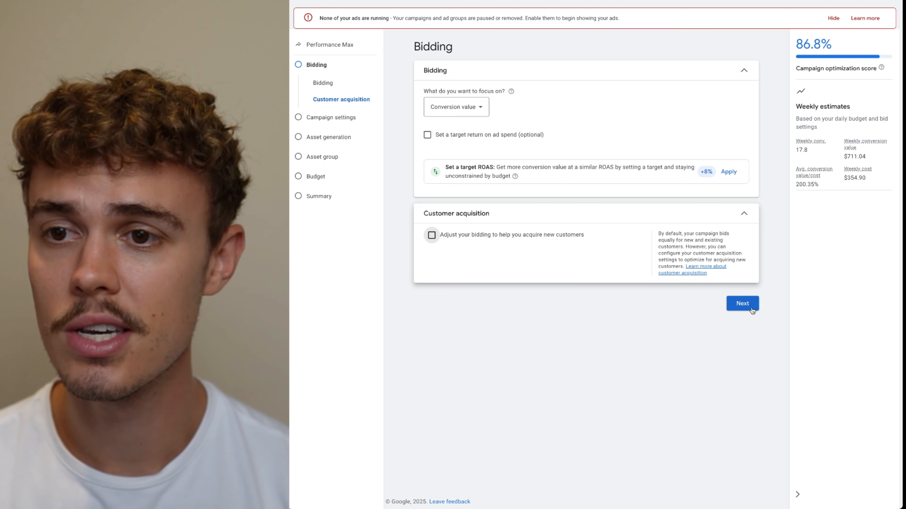
{"action": "left_click", "coordinate": [751, 309]}
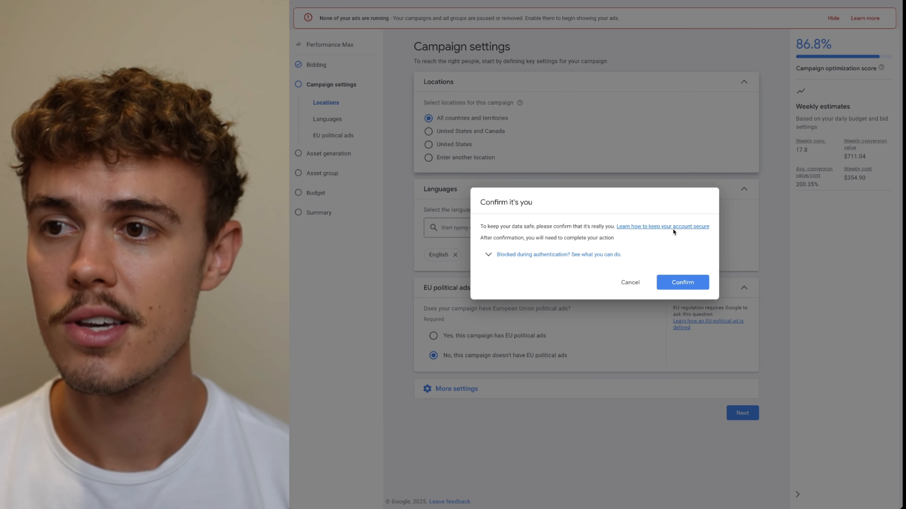
Dismiss the identity confirmation prompt and target the campaign location to the United States
{"action": "left_click", "coordinate": [634, 283]}
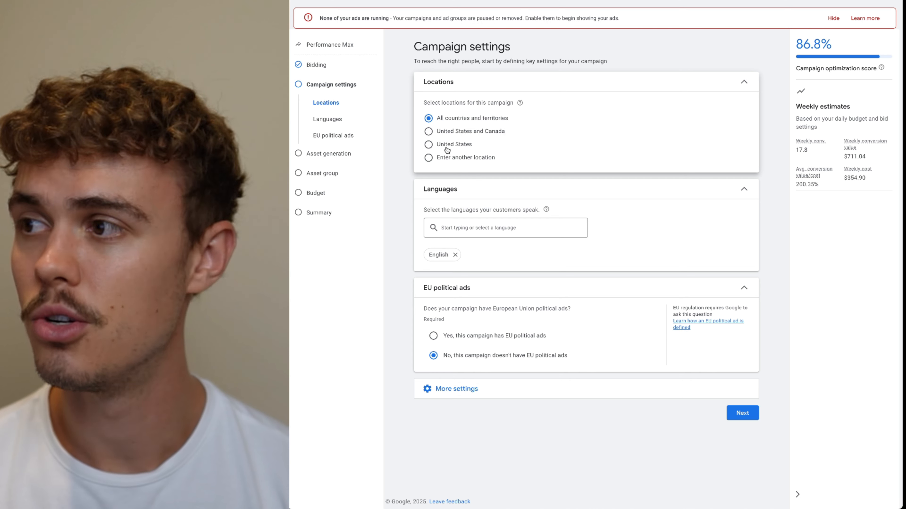
{"action": "left_click", "coordinate": [448, 147]}
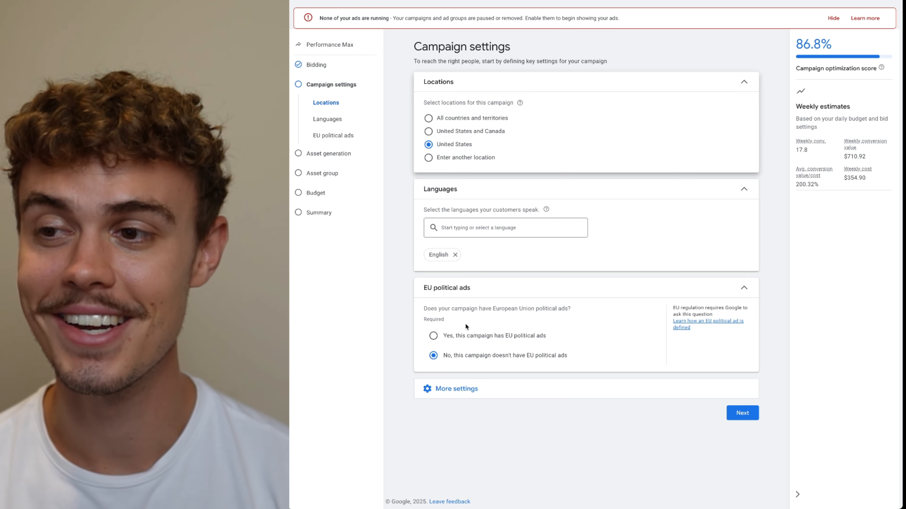
Expand more settings and review the device targeting and demographic exclusion options
{"action": "left_click", "coordinate": [474, 388]}
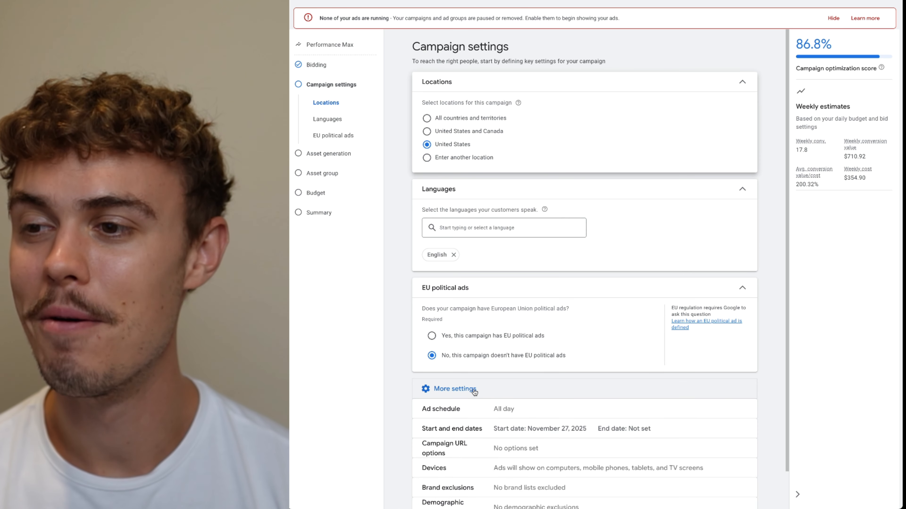
{"action": "scroll", "coordinate": [522, 381], "scroll_direction": "down", "scroll_amount": 1}
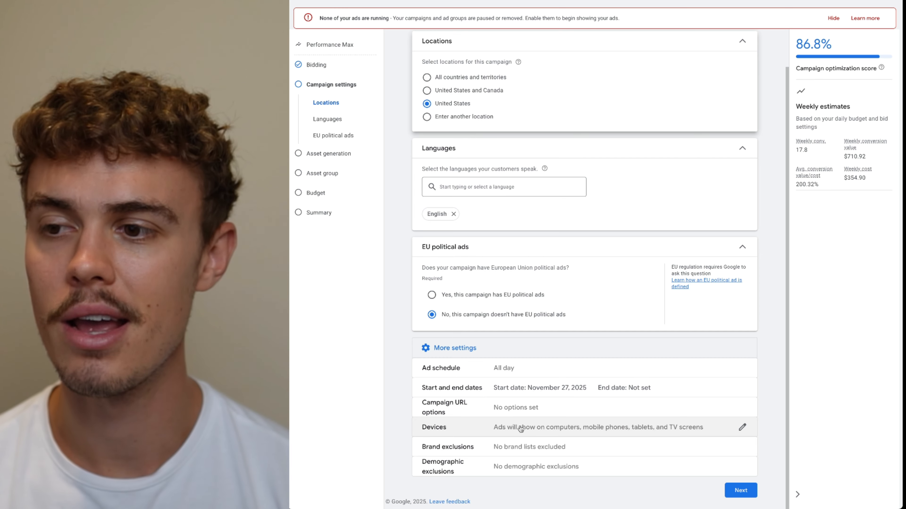
{"action": "left_click", "coordinate": [542, 428]}
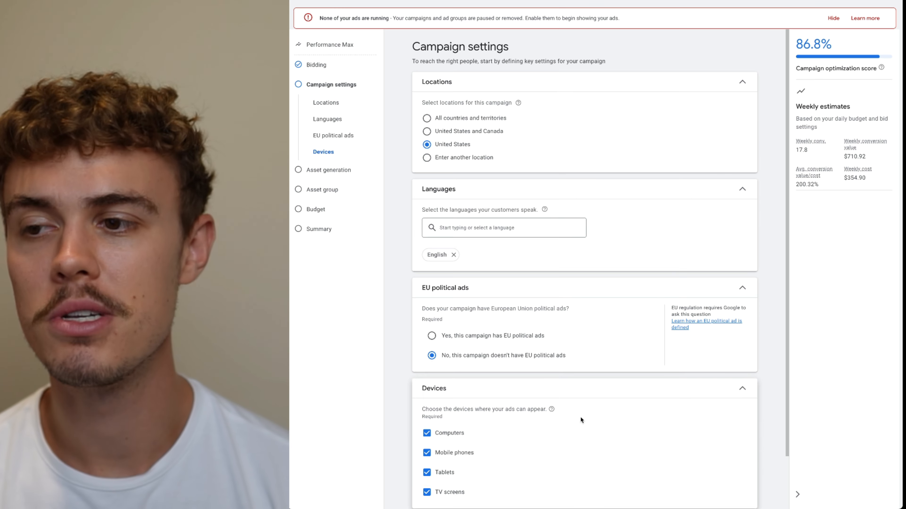
{"action": "scroll", "coordinate": [580, 420], "scroll_direction": "down", "scroll_amount": 2}
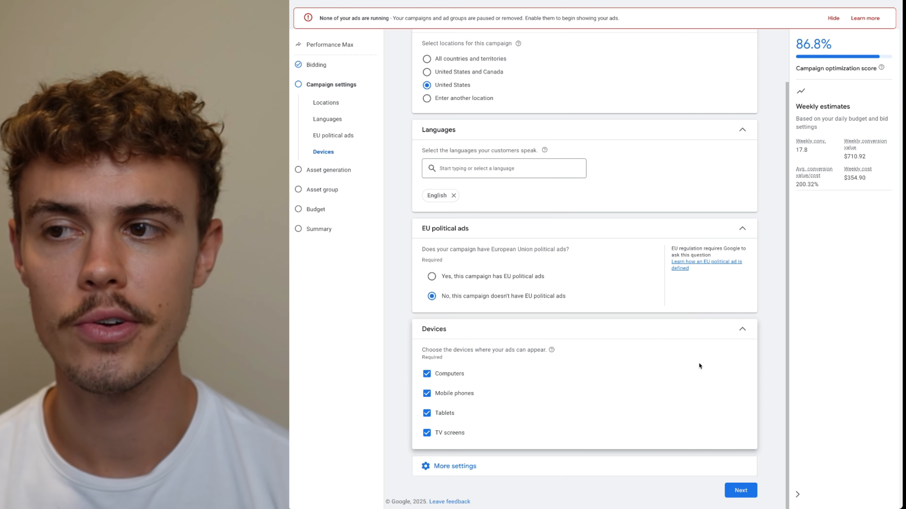
{"action": "left_click", "coordinate": [742, 330]}
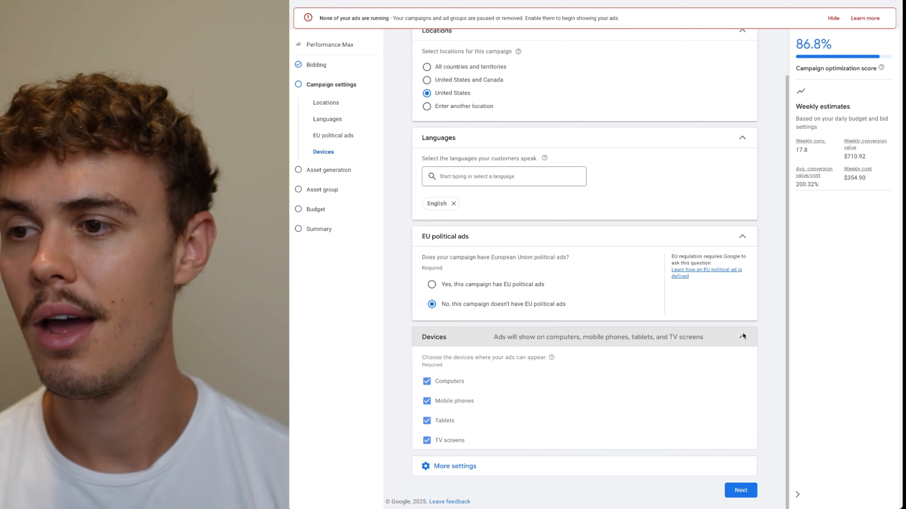
{"action": "left_click", "coordinate": [524, 415]}
{"action": "scroll", "coordinate": [518, 422], "scroll_direction": "down", "scroll_amount": 1}
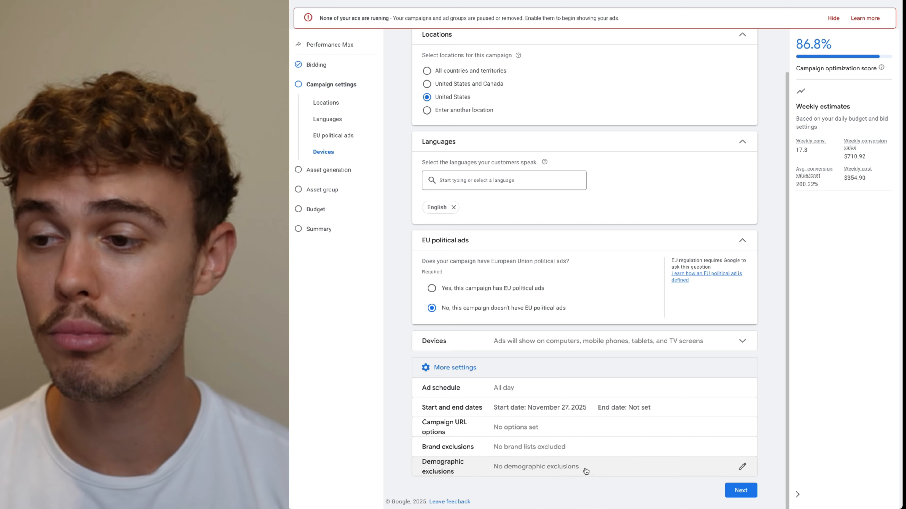
{"action": "left_click", "coordinate": [567, 470]}
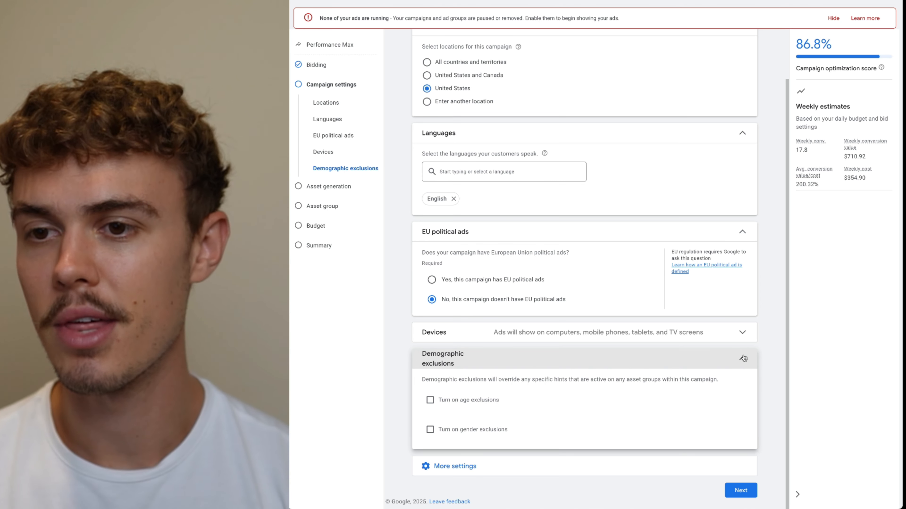
{"action": "left_click", "coordinate": [742, 358]}
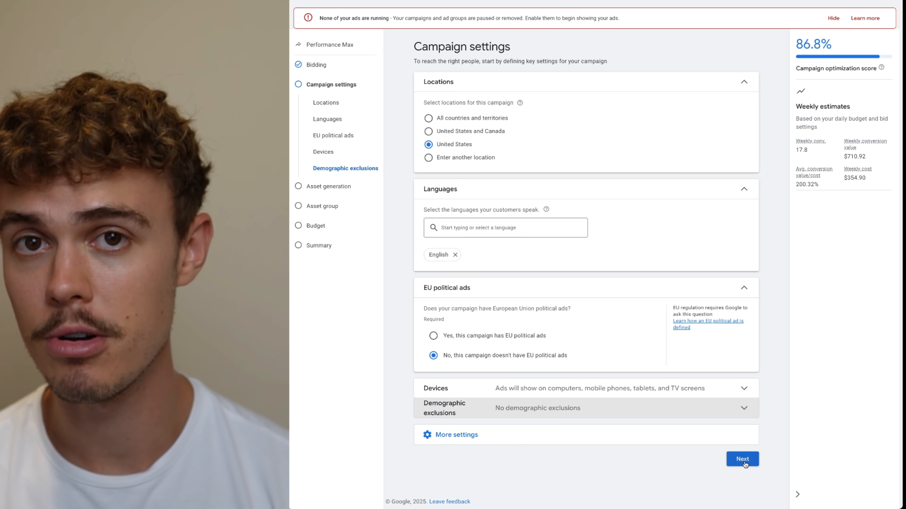
Continue past campaign settings and skip the asset generation step
{"action": "left_click", "coordinate": [742, 459]}
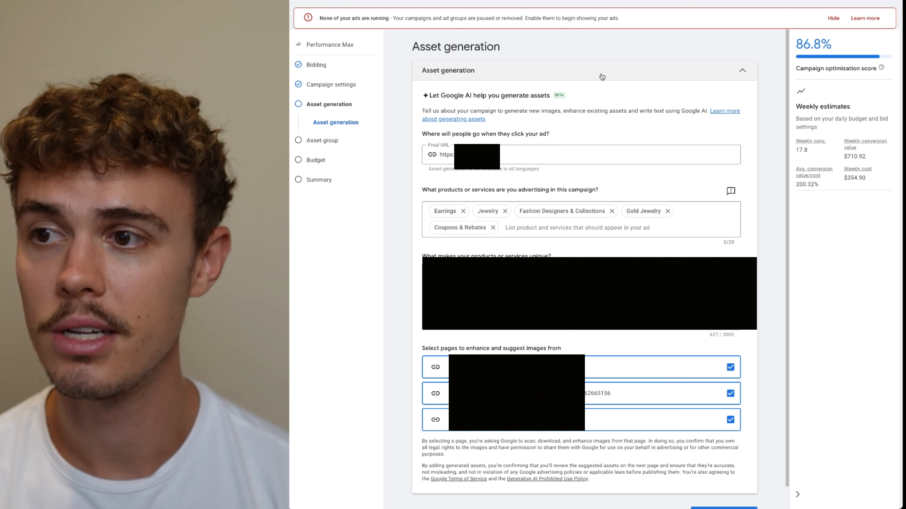
{"action": "left_click", "coordinate": [657, 79]}
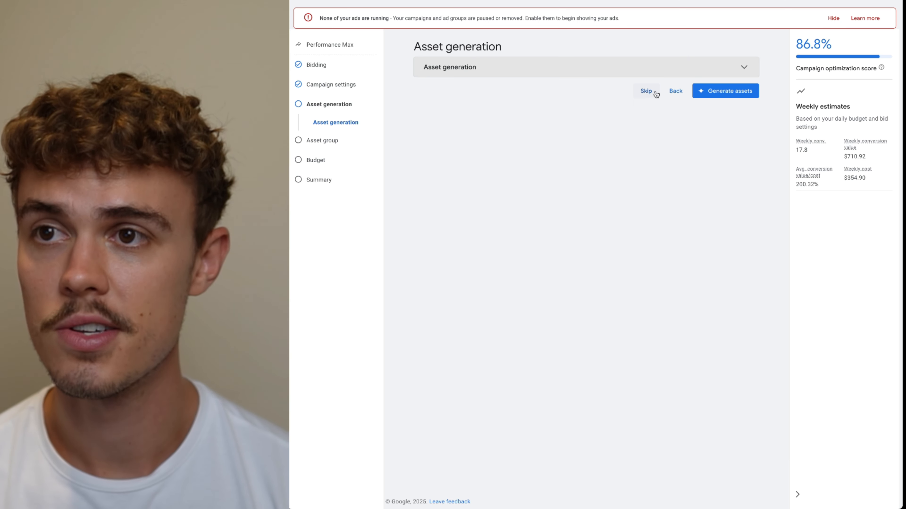
{"action": "left_click", "coordinate": [645, 92]}
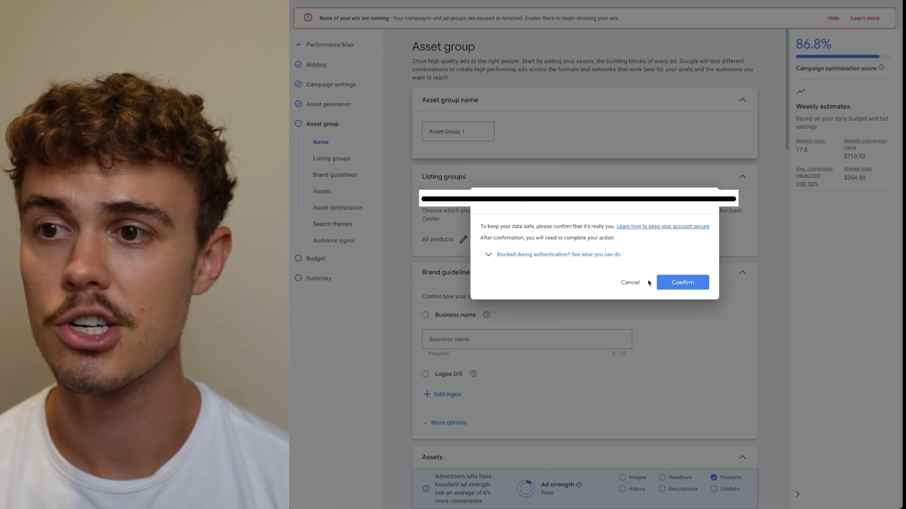
Rename the asset group to Top Products - Full Build
{"action": "left_click", "coordinate": [638, 284]}
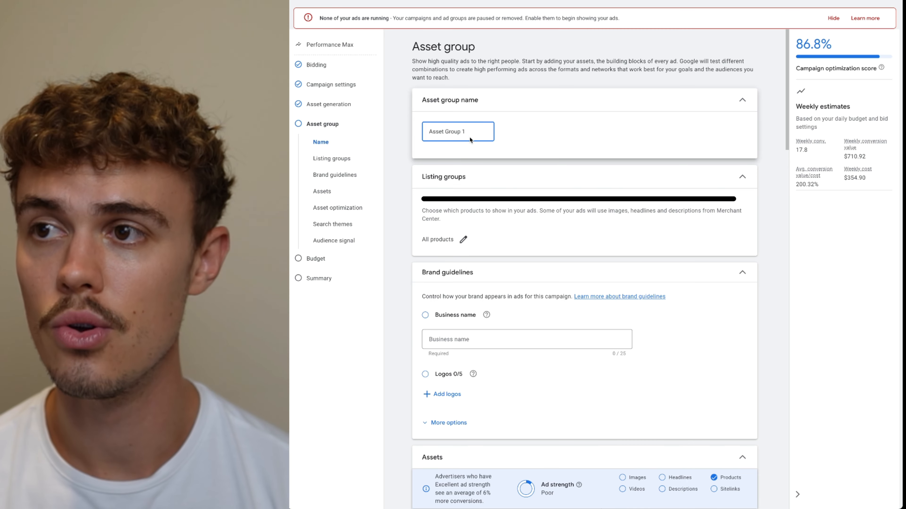
{"action": "left_click_drag", "start_coordinate": [468, 132], "coordinate": [429, 131]}
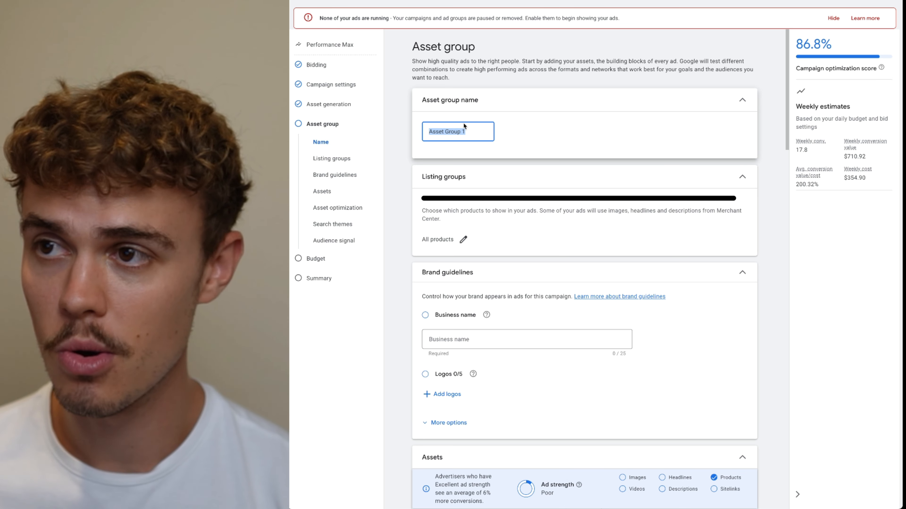
{"action": "type", "text": "Top P"}
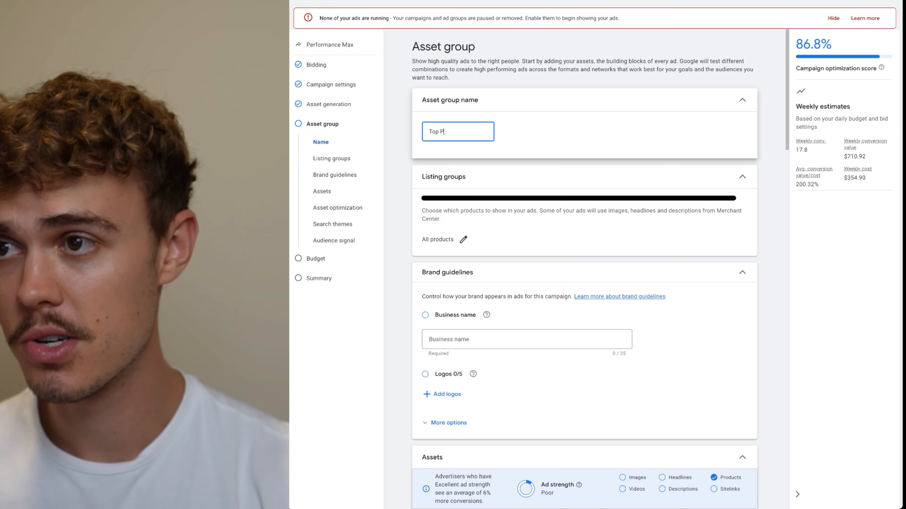
{"action": "type", "text": "roduct - Fu"}
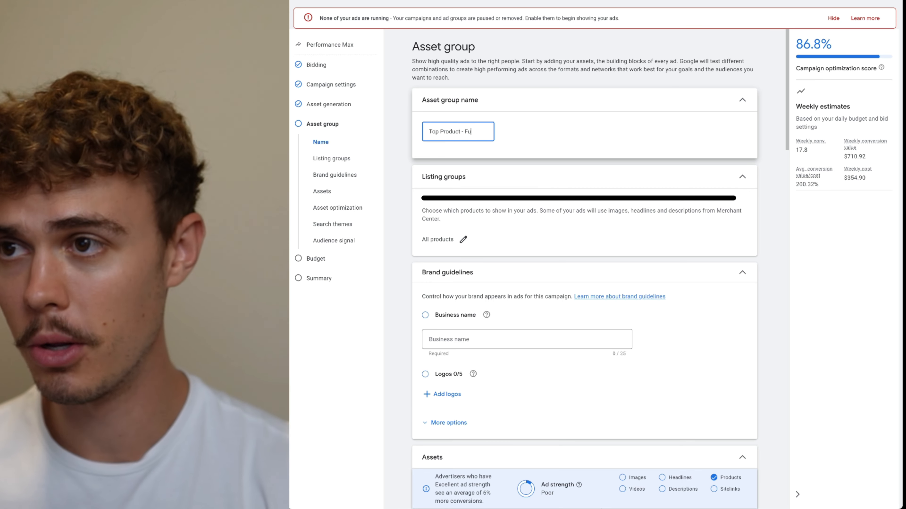
{"action": "type", "text": "ll Buil"}
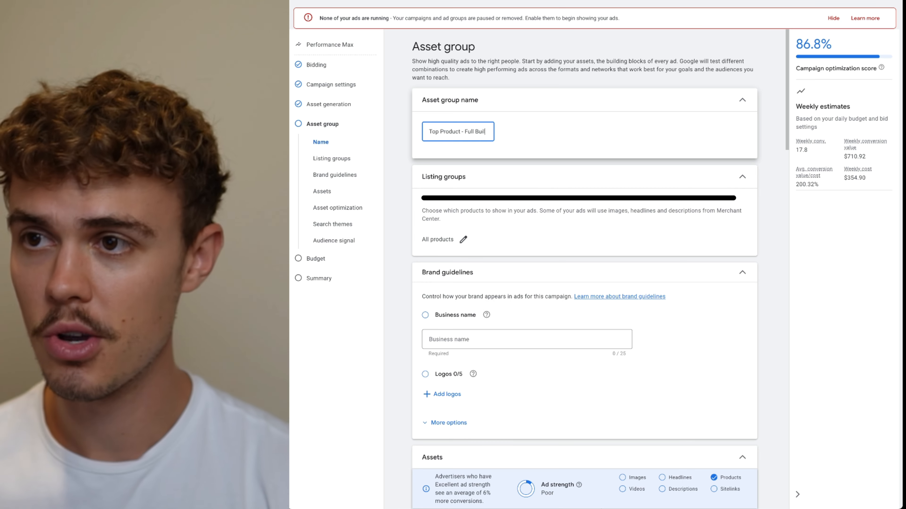
{"action": "type", "text": "d"}
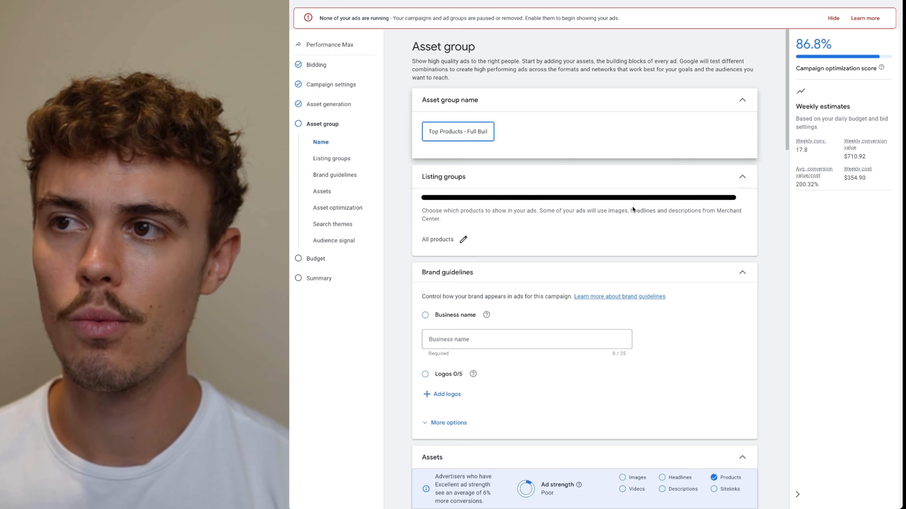
Open the listing groups editor and try choosing a selection of products by Item ID, then close it
{"action": "scroll", "coordinate": [622, 203], "scroll_direction": "down", "scroll_amount": 3}
{"action": "scroll", "coordinate": [492, 246], "scroll_direction": "up", "scroll_amount": 2}
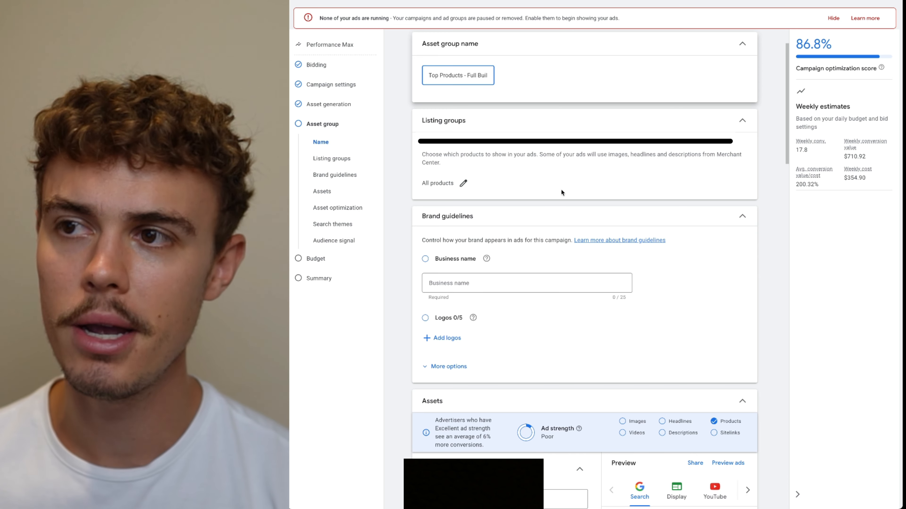
{"action": "left_click", "coordinate": [463, 184]}
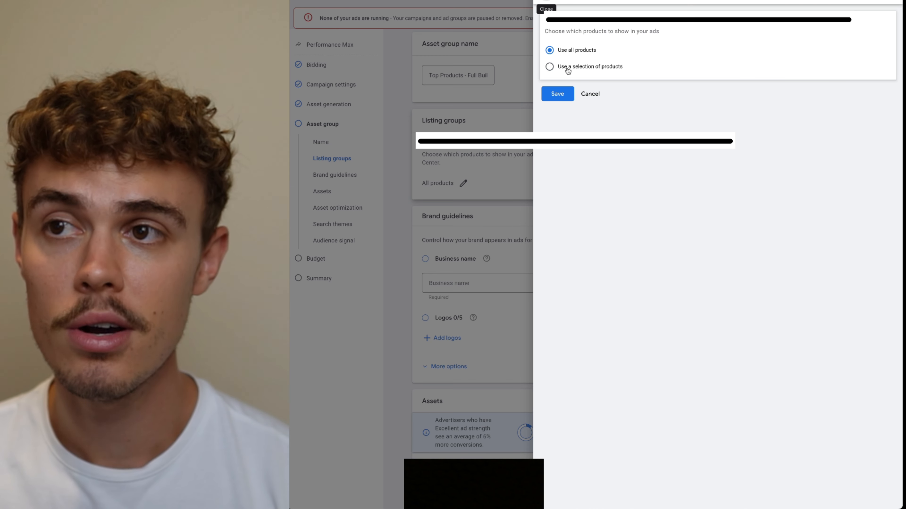
{"action": "left_click", "coordinate": [567, 71]}
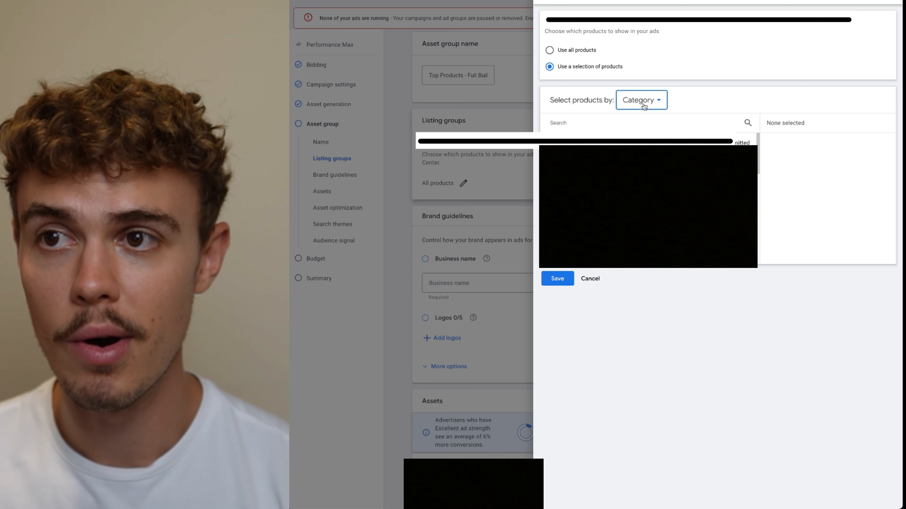
{"action": "left_click", "coordinate": [642, 102]}
{"action": "left_click", "coordinate": [634, 143]}
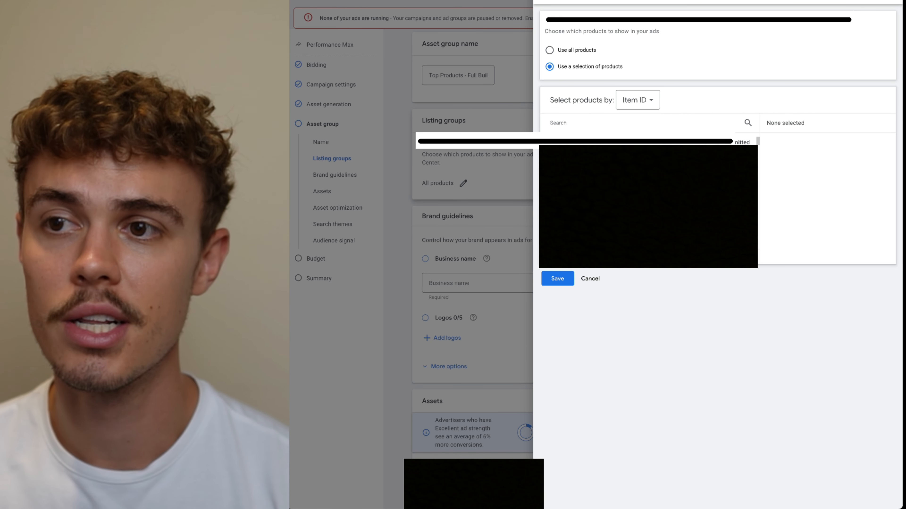
{"action": "scroll", "coordinate": [648, 200], "scroll_direction": "up", "scroll_amount": 10}
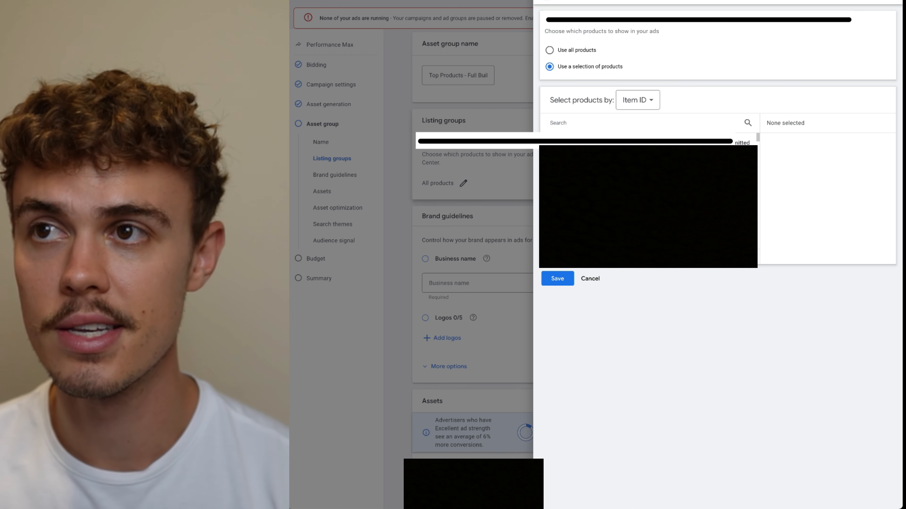
{"action": "left_click", "coordinate": [546, 0]}
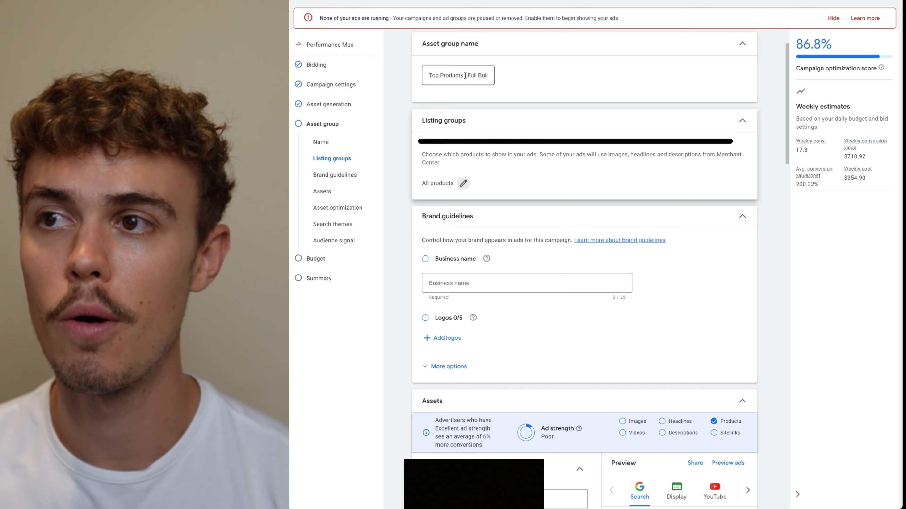
Highlight the words Top Products in the asset group name
{"action": "left_click", "coordinate": [433, 77]}
{"action": "left_click_drag", "start_coordinate": [462, 75], "coordinate": [406, 77]}
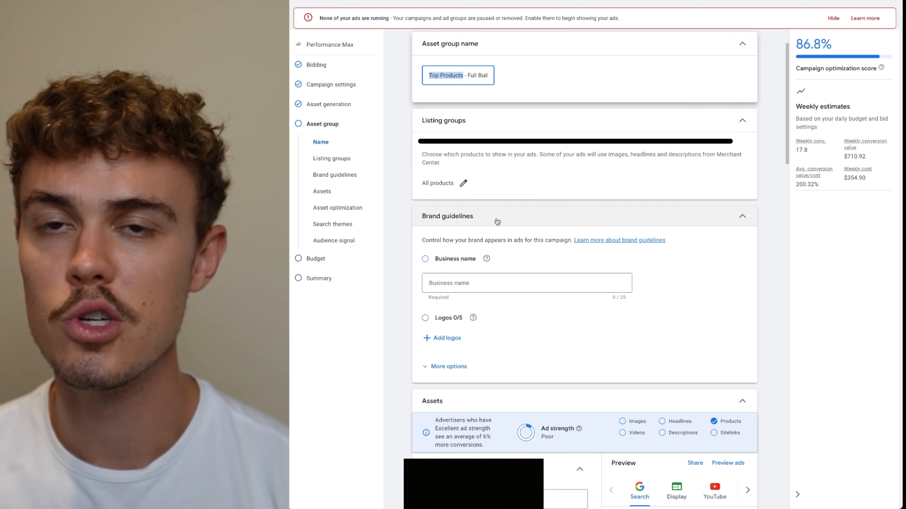
{"action": "scroll", "coordinate": [478, 300], "scroll_direction": "down", "scroll_amount": 2}
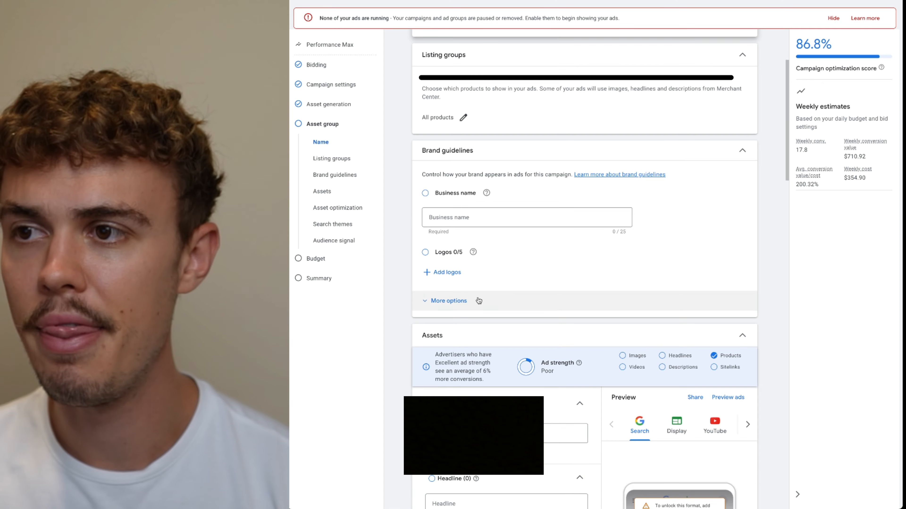
{"action": "scroll", "coordinate": [474, 159], "scroll_direction": "up", "scroll_amount": 1}
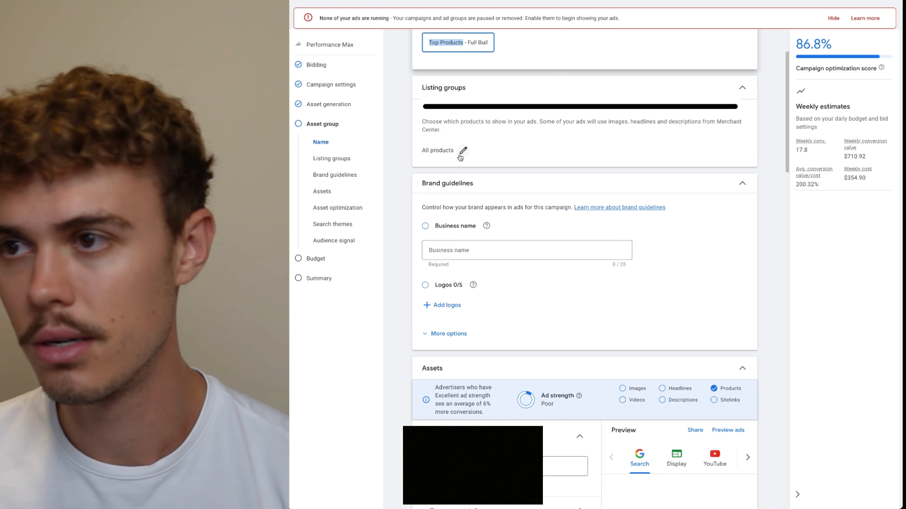
{"action": "scroll", "coordinate": [501, 226], "scroll_direction": "down", "scroll_amount": 2}
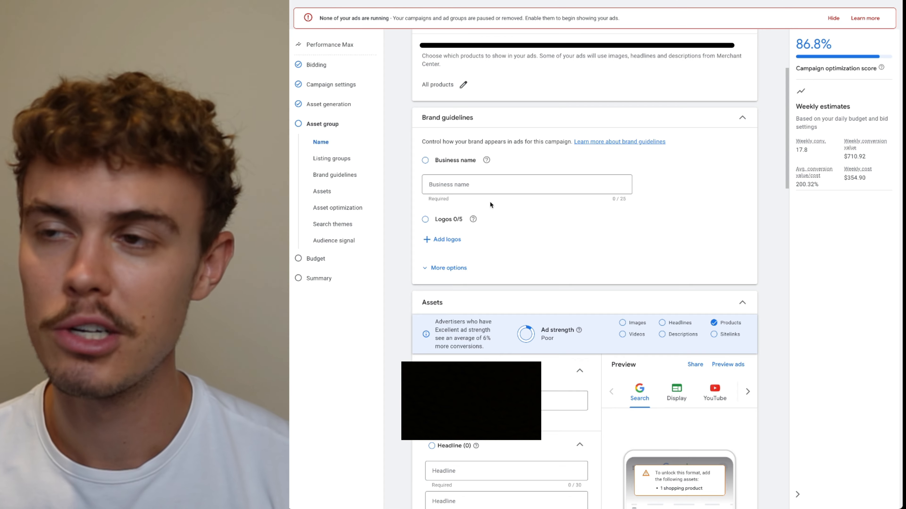
Review the brand guidelines section, expanding and collapsing its more options
{"action": "left_click", "coordinate": [535, 183]}
{"action": "scroll", "coordinate": [459, 239], "scroll_direction": "down", "scroll_amount": 3}
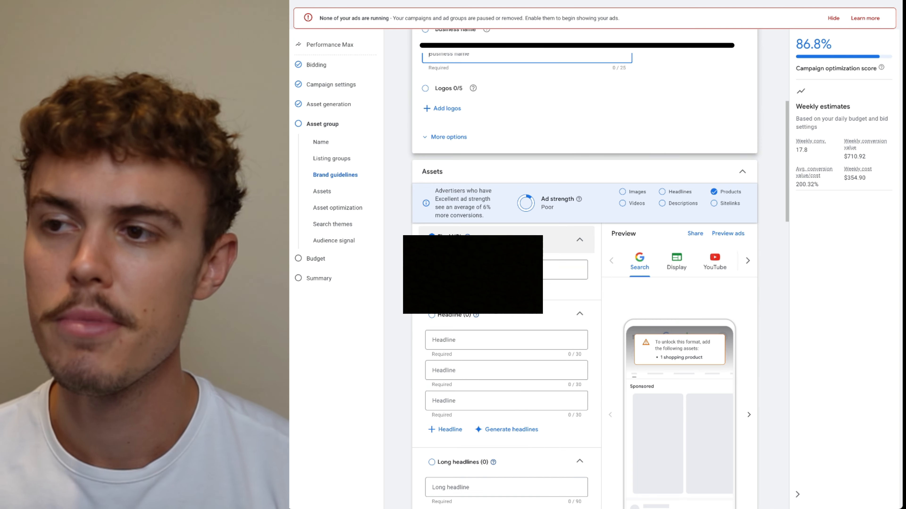
{"action": "scroll", "coordinate": [460, 239], "scroll_direction": "up", "scroll_amount": 5}
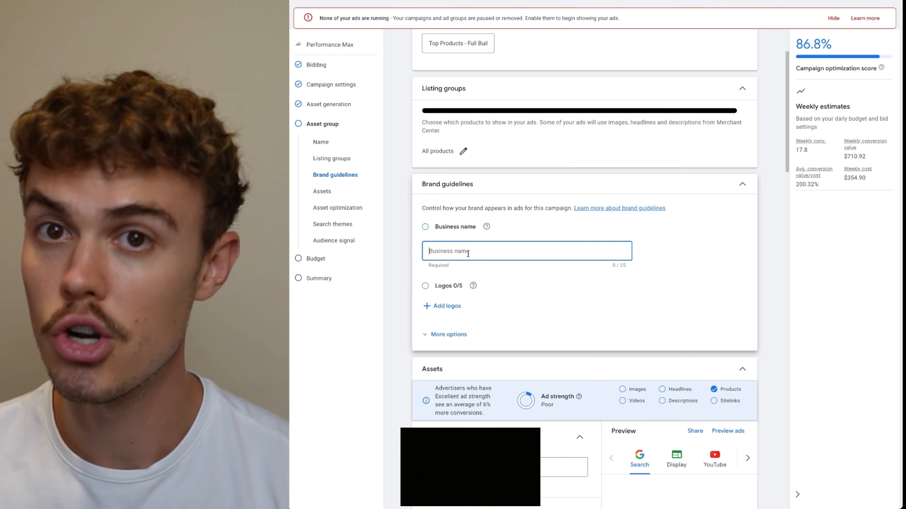
{"action": "left_click", "coordinate": [449, 335]}
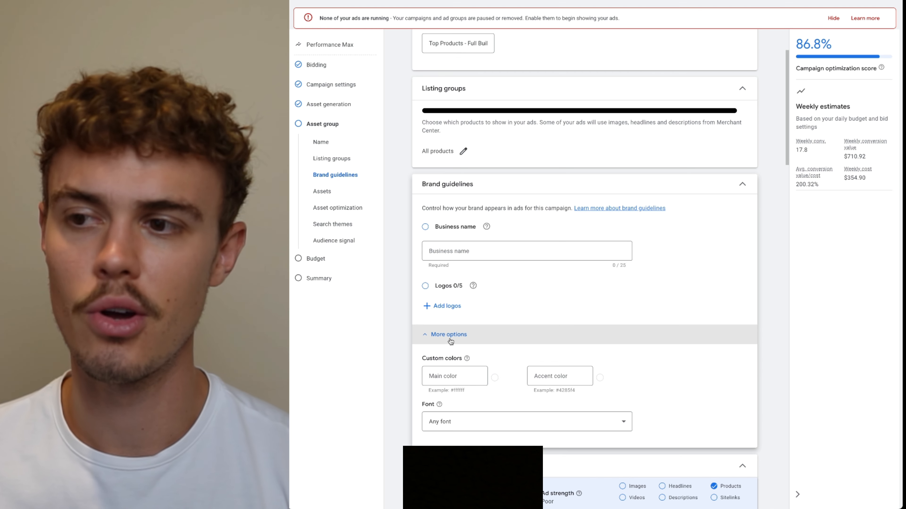
{"action": "left_click", "coordinate": [450, 339]}
{"action": "scroll", "coordinate": [453, 335], "scroll_direction": "down", "scroll_amount": 5}
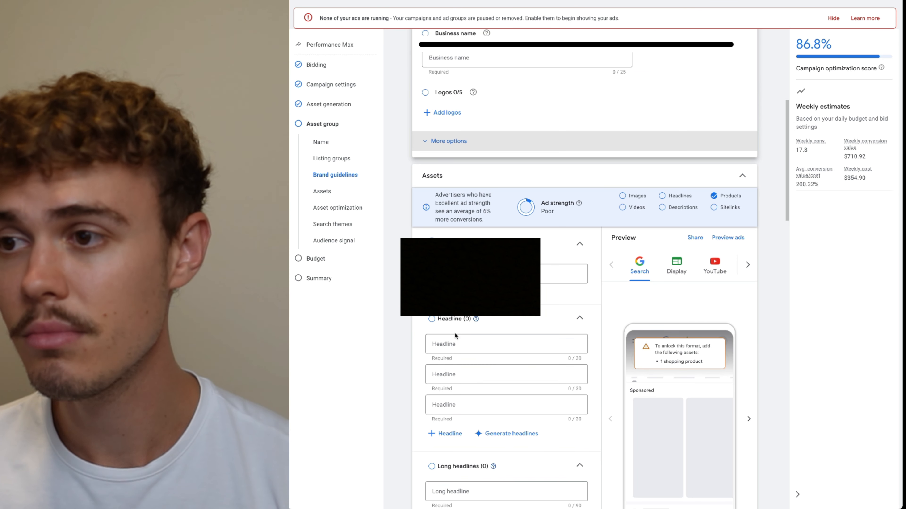
Review the asset fields for final URL, headlines, descriptions, images, videos, sitelinks and call to action
{"action": "left_click", "coordinate": [460, 274]}
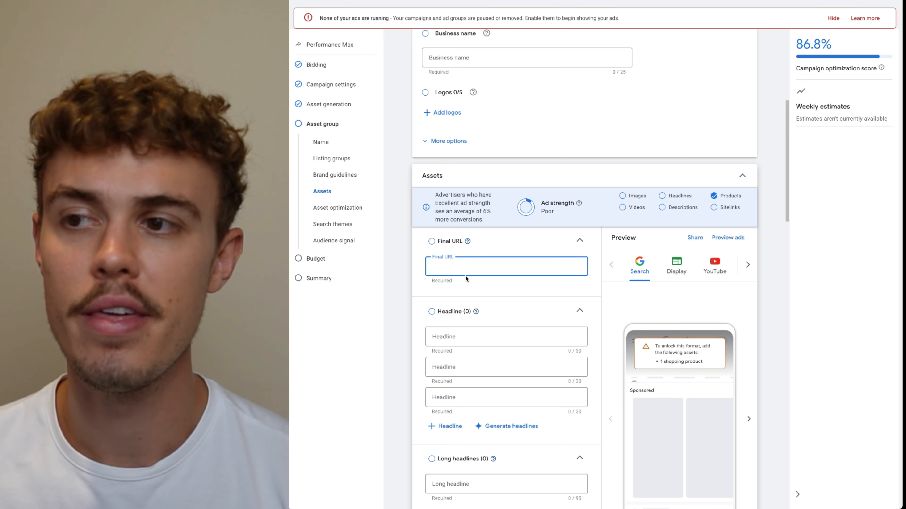
{"action": "scroll", "coordinate": [507, 312], "scroll_direction": "down", "scroll_amount": 6}
{"action": "scroll", "coordinate": [510, 305], "scroll_direction": "up", "scroll_amount": 3}
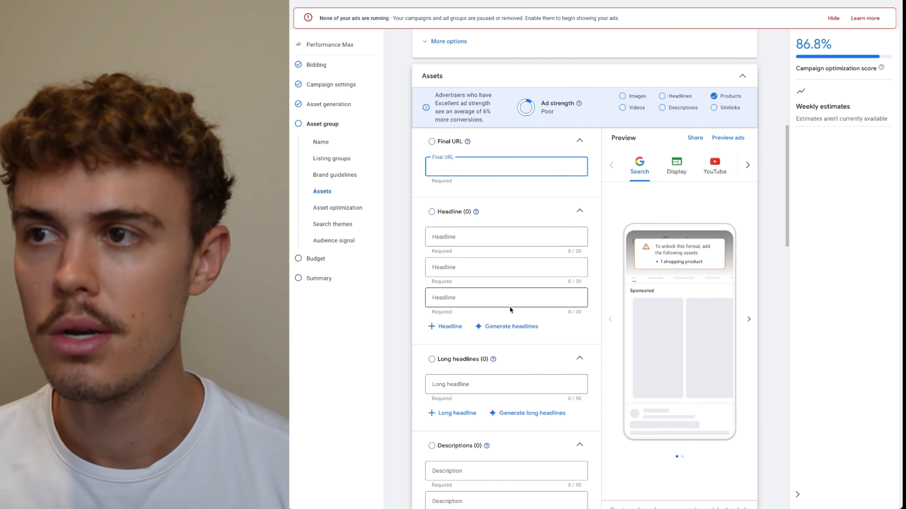
{"action": "left_click", "coordinate": [464, 242]}
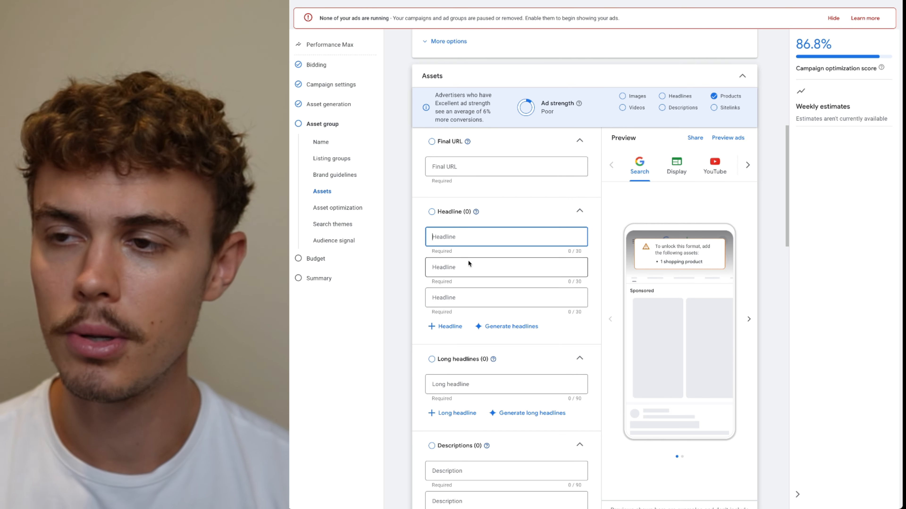
{"action": "scroll", "coordinate": [501, 289], "scroll_direction": "down", "scroll_amount": 3}
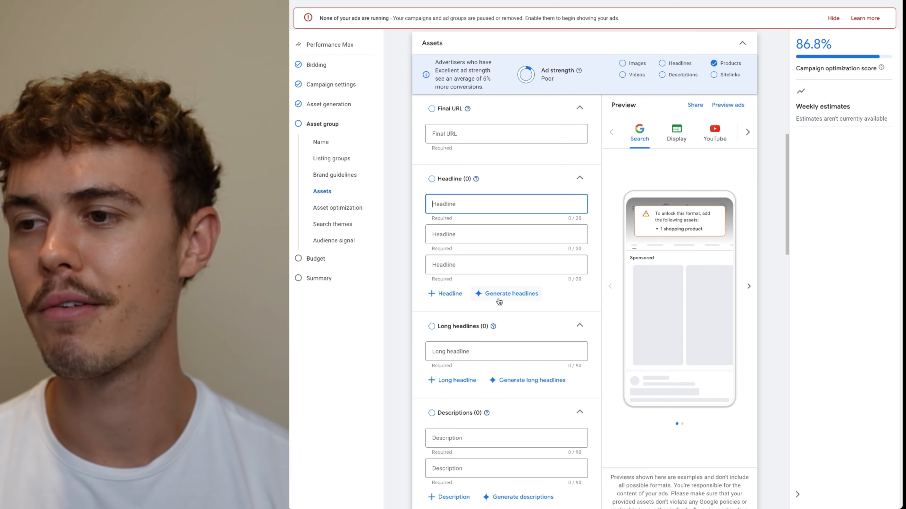
{"action": "scroll", "coordinate": [499, 250], "scroll_direction": "down", "scroll_amount": 5}
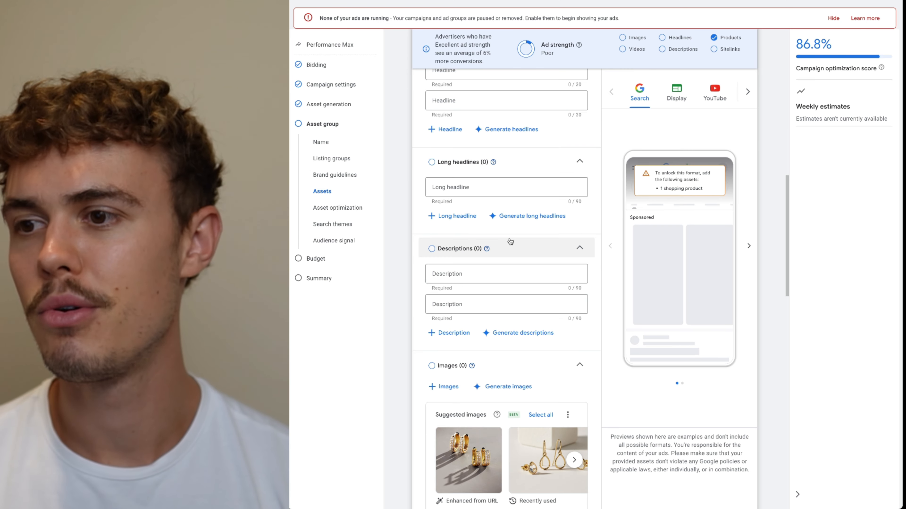
{"action": "scroll", "coordinate": [489, 188], "scroll_direction": "down", "scroll_amount": 2}
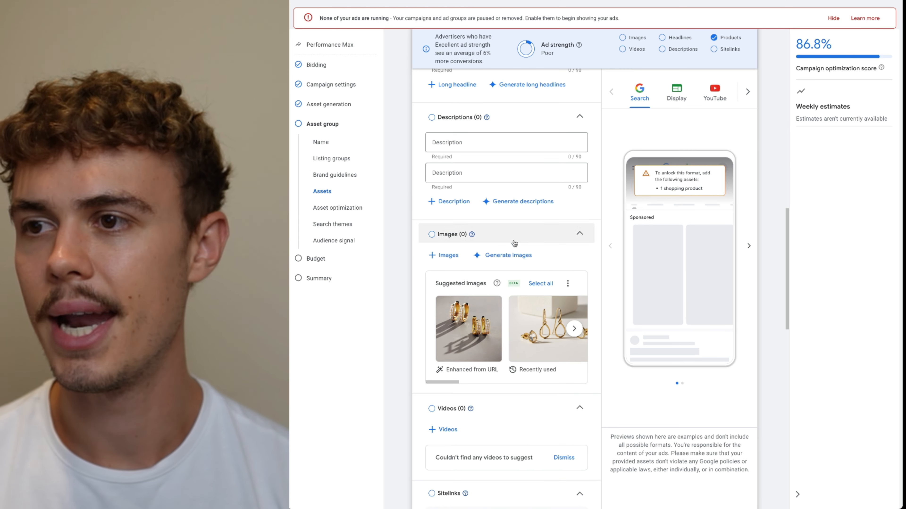
{"action": "scroll", "coordinate": [493, 295], "scroll_direction": "down", "scroll_amount": 4}
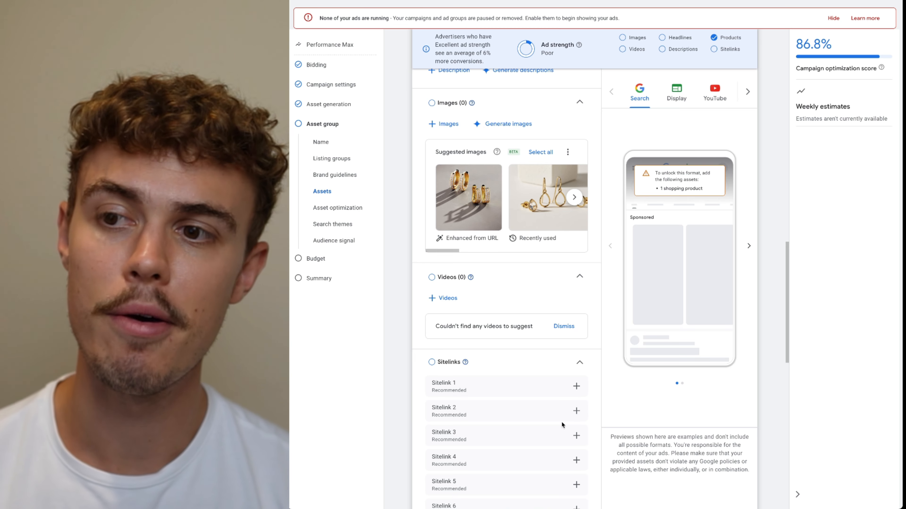
{"action": "scroll", "coordinate": [556, 420], "scroll_direction": "down", "scroll_amount": 3}
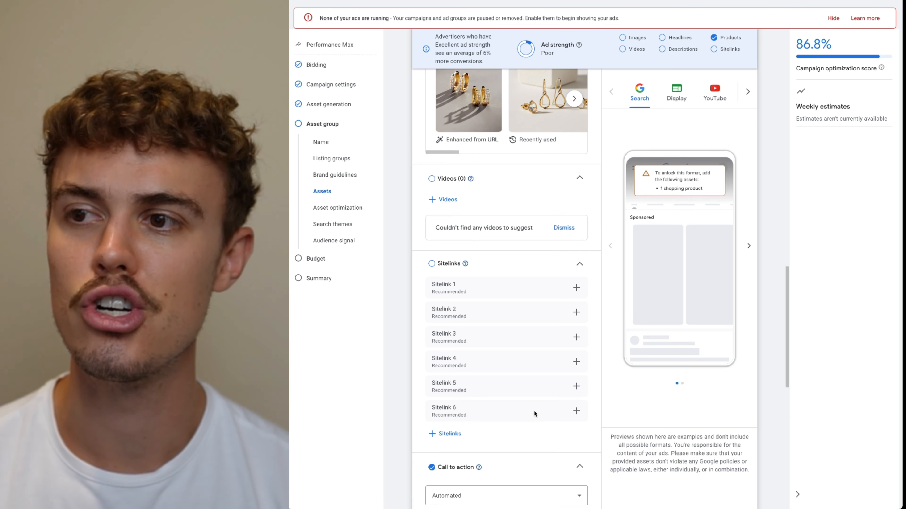
{"action": "scroll", "coordinate": [534, 410], "scroll_direction": "down", "scroll_amount": 1}
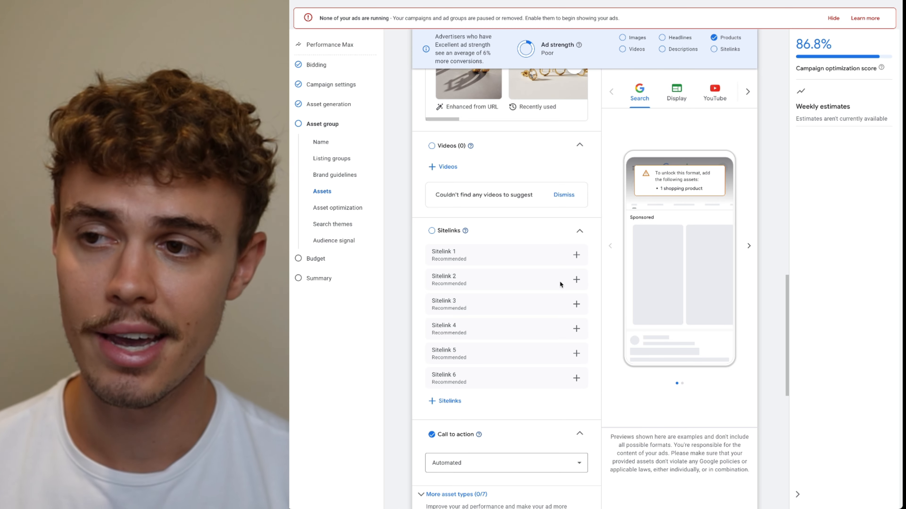
{"action": "scroll", "coordinate": [527, 352], "scroll_direction": "down", "scroll_amount": 3}
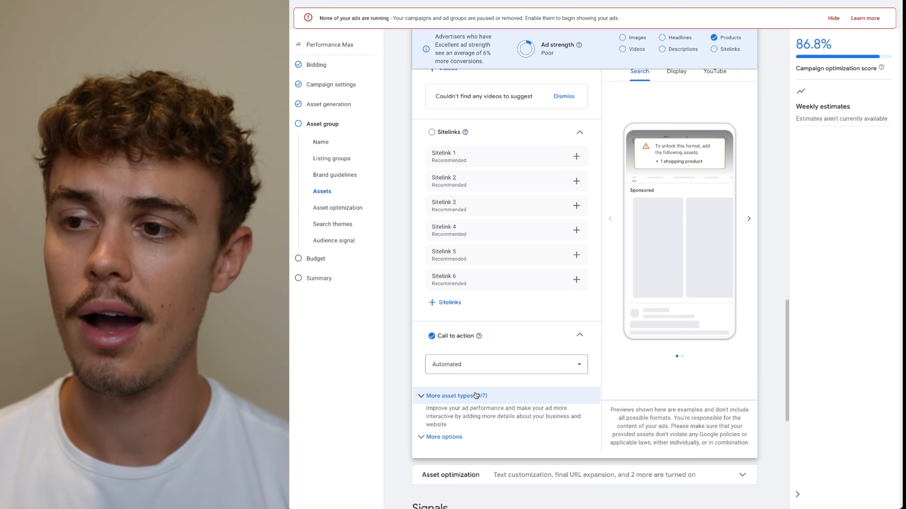
Expand the additional asset types and the more options section of the assets to review them
{"action": "left_click", "coordinate": [475, 395]}
{"action": "scroll", "coordinate": [379, 352], "scroll_direction": "down", "scroll_amount": 3}
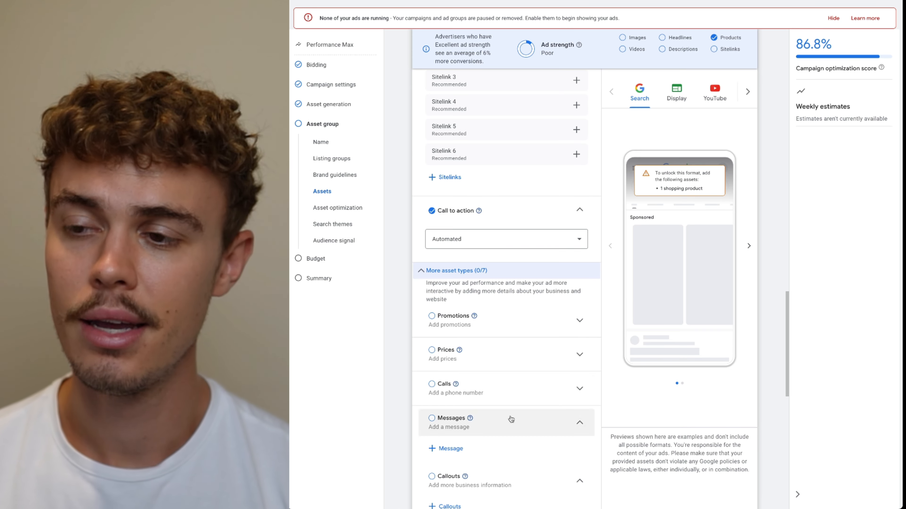
{"action": "scroll", "coordinate": [510, 418], "scroll_direction": "down", "scroll_amount": 4}
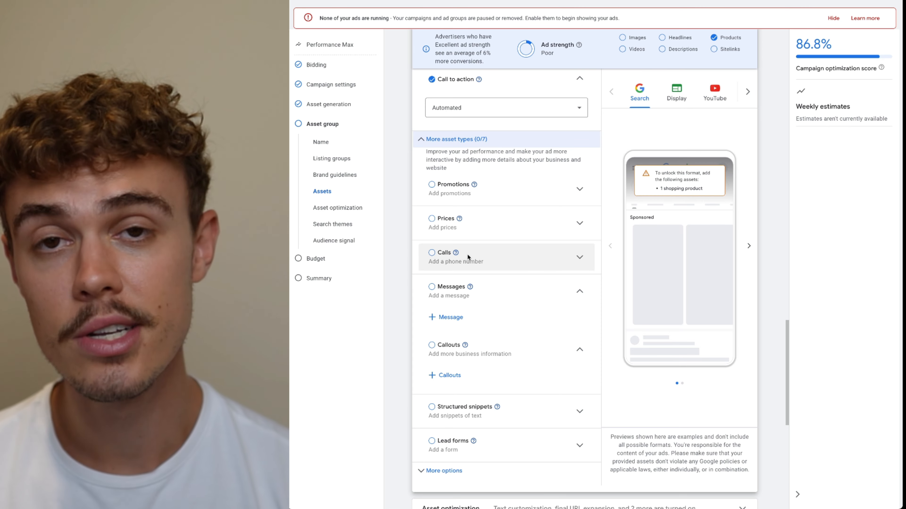
{"action": "scroll", "coordinate": [531, 373], "scroll_direction": "down", "scroll_amount": 2}
{"action": "left_click", "coordinate": [463, 403]}
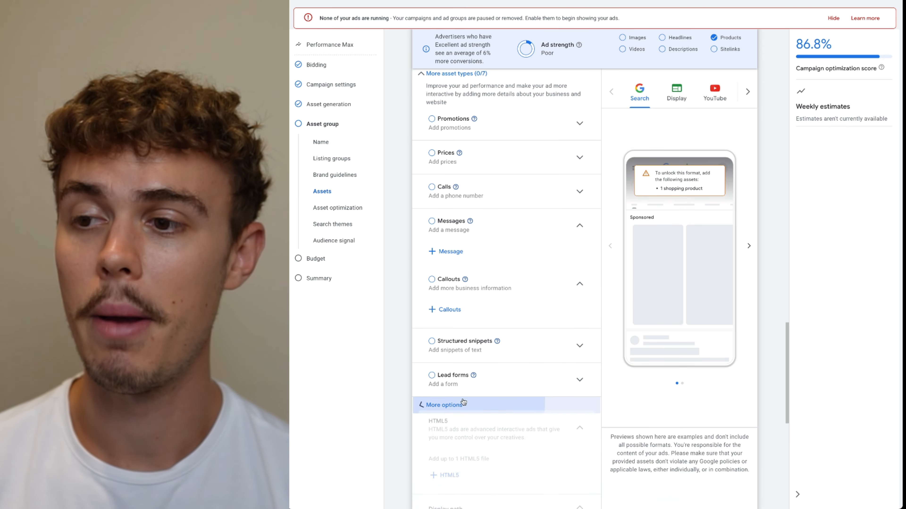
{"action": "scroll", "coordinate": [548, 390], "scroll_direction": "down", "scroll_amount": 5}
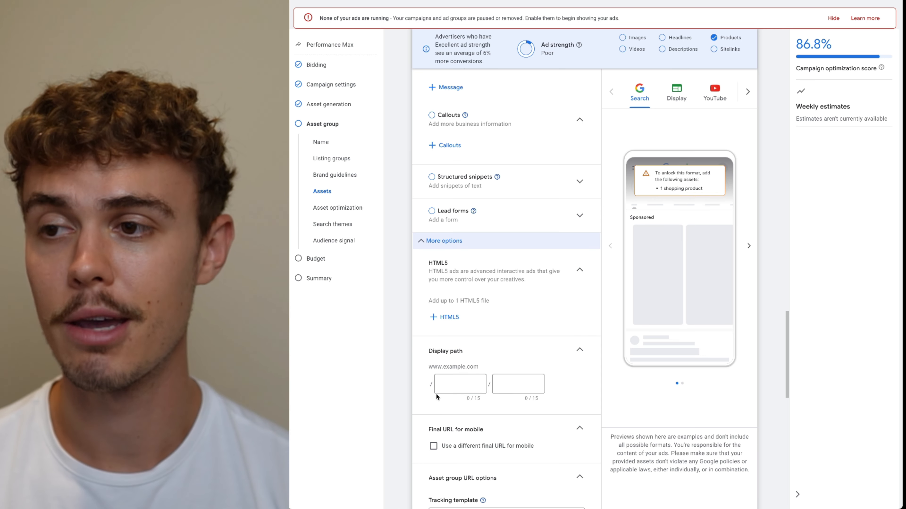
{"action": "scroll", "coordinate": [435, 393], "scroll_direction": "down", "scroll_amount": 10}
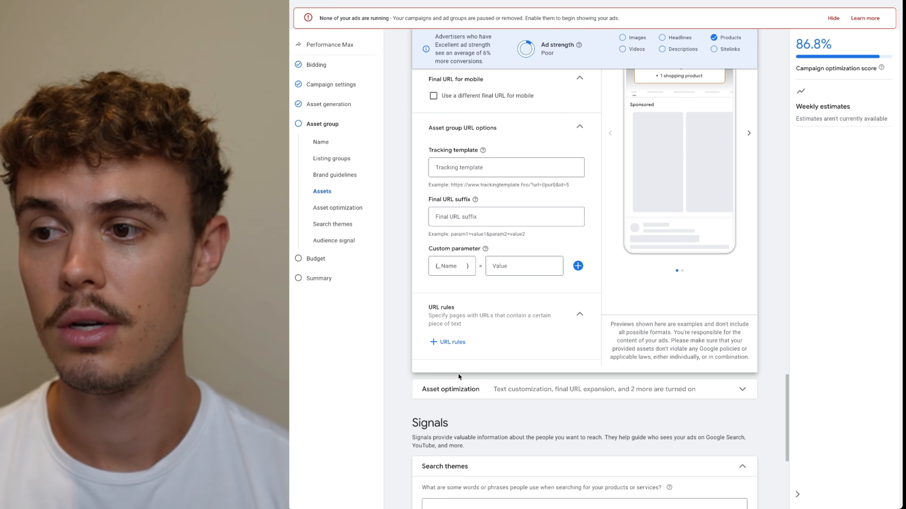
{"action": "scroll", "coordinate": [458, 374], "scroll_direction": "down", "scroll_amount": 2}
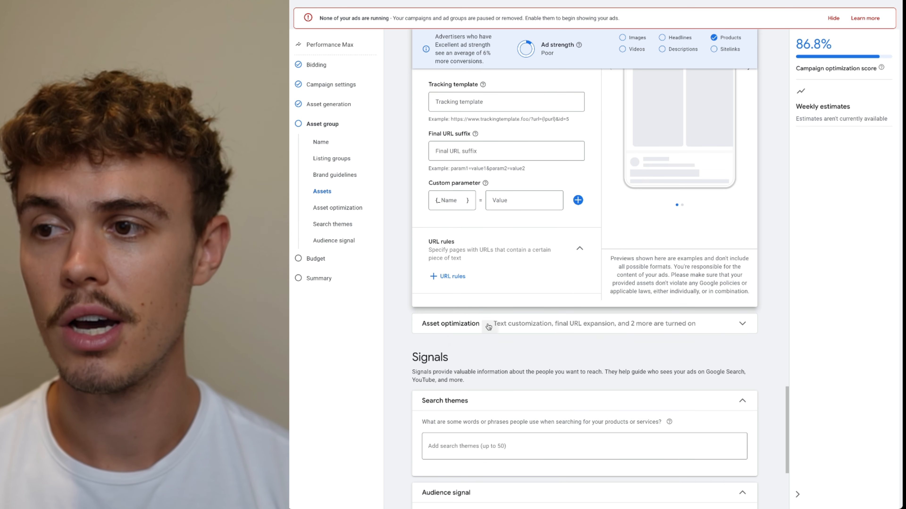
Open the asset optimization settings and turn off text customization
{"action": "left_click", "coordinate": [501, 324]}
{"action": "scroll", "coordinate": [607, 329], "scroll_direction": "down", "scroll_amount": 1}
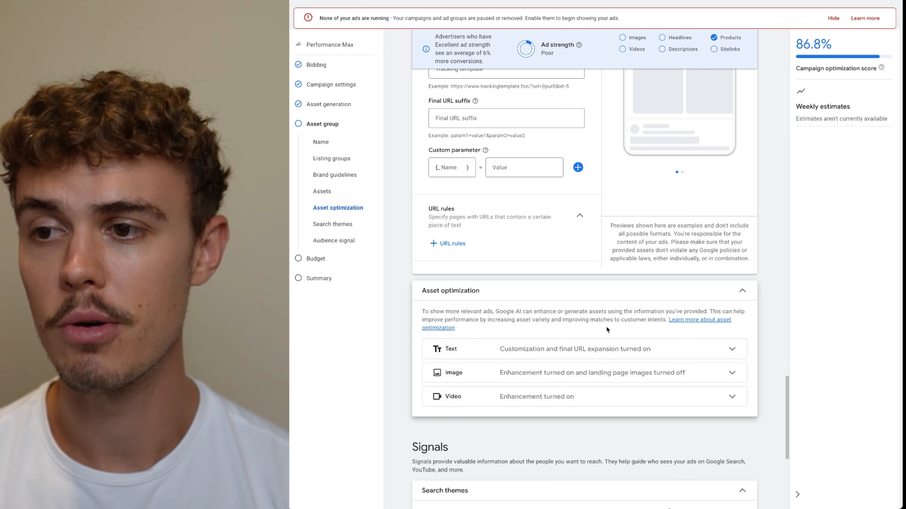
{"action": "left_click", "coordinate": [552, 351]}
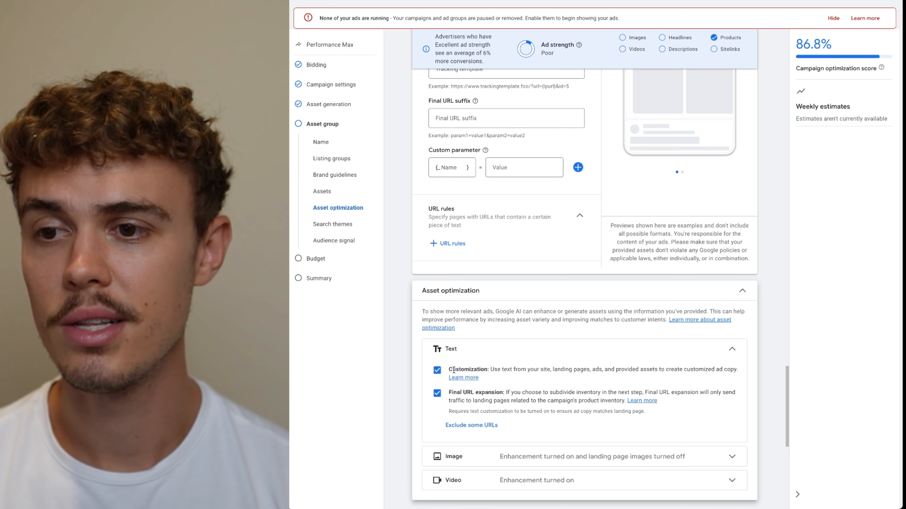
{"action": "left_click", "coordinate": [435, 373]}
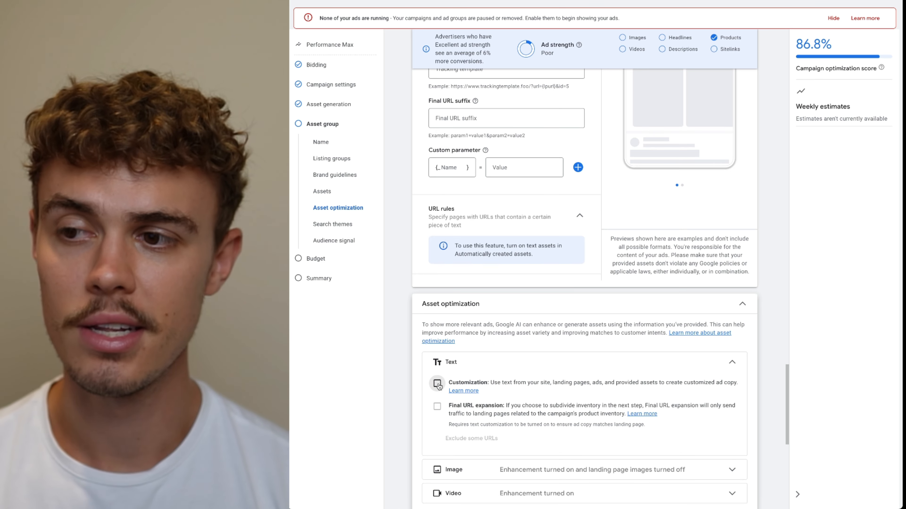
{"action": "scroll", "coordinate": [679, 394], "scroll_direction": "down", "scroll_amount": 5}
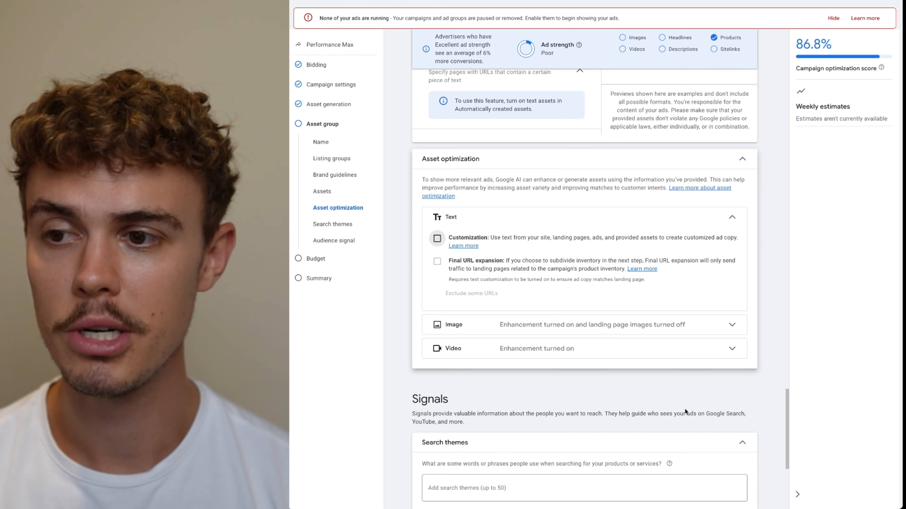
Turn off image enhancement in the asset optimization settings
{"action": "left_click", "coordinate": [532, 260]}
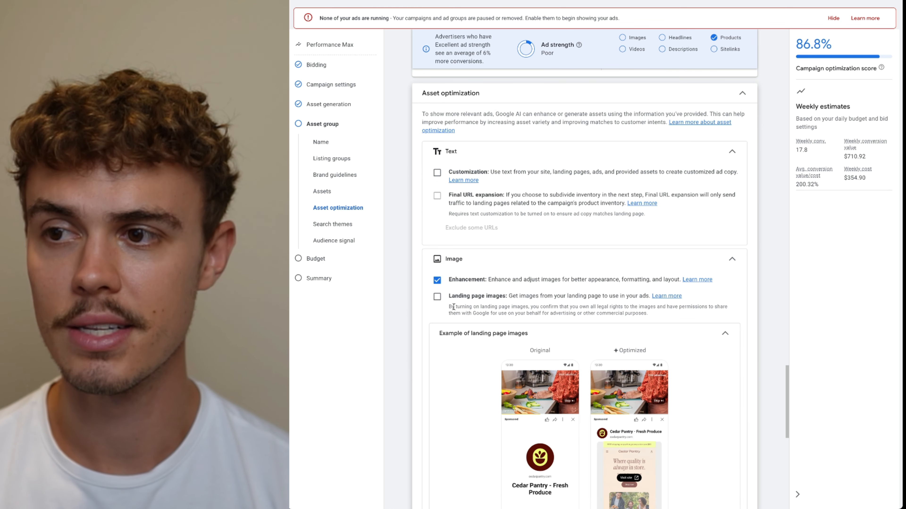
{"action": "scroll", "coordinate": [531, 335], "scroll_direction": "down", "scroll_amount": 2}
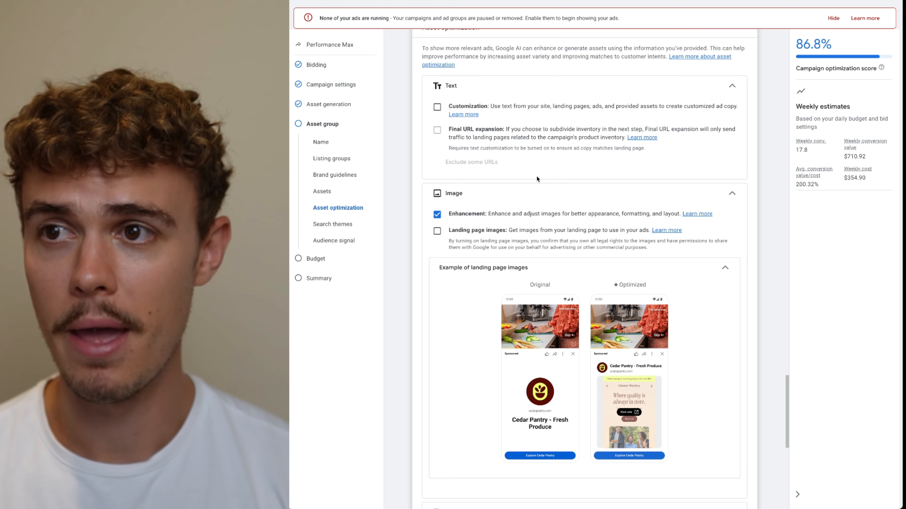
{"action": "scroll", "coordinate": [532, 187], "scroll_direction": "down", "scroll_amount": 1}
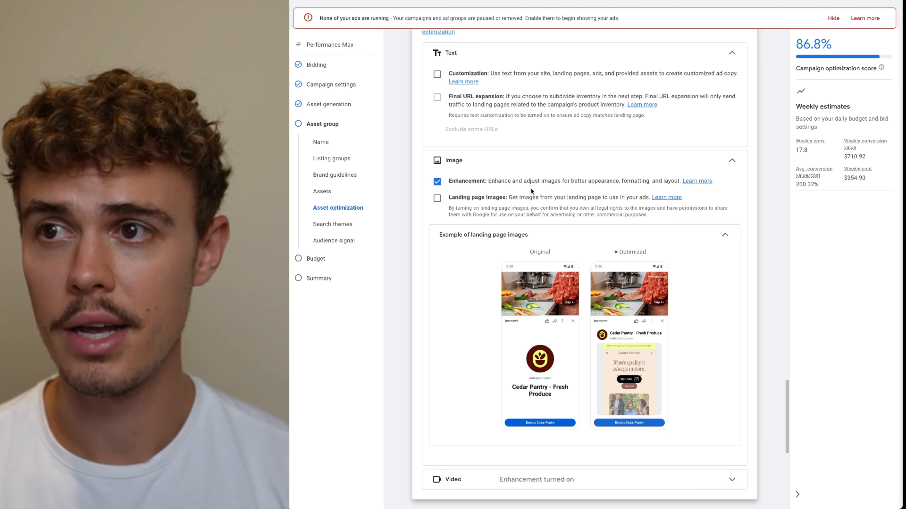
{"action": "scroll", "coordinate": [524, 190], "scroll_direction": "down", "scroll_amount": 2}
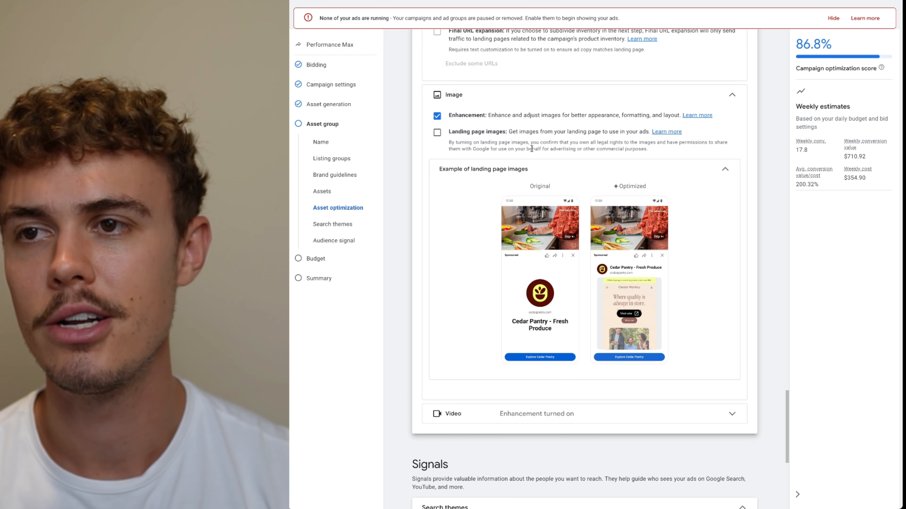
{"action": "left_click", "coordinate": [437, 116]}
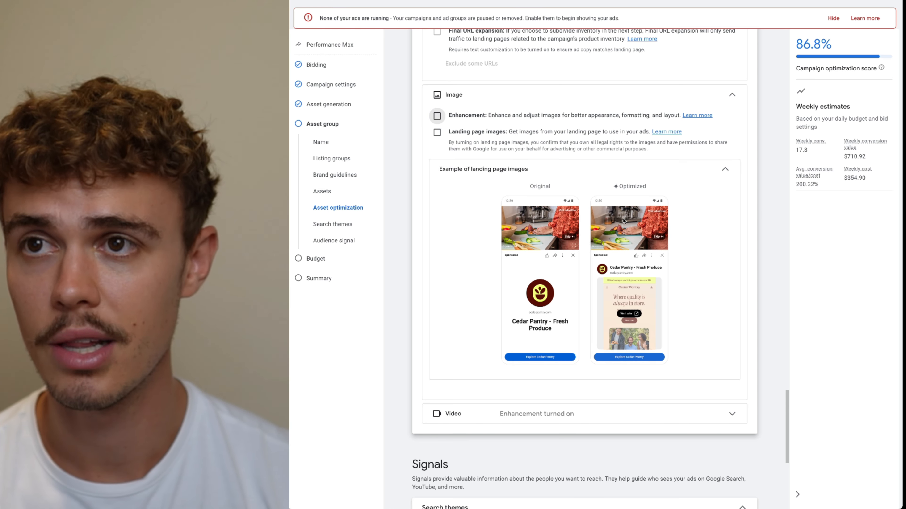
{"action": "scroll", "coordinate": [694, 314], "scroll_direction": "down", "scroll_amount": 4}
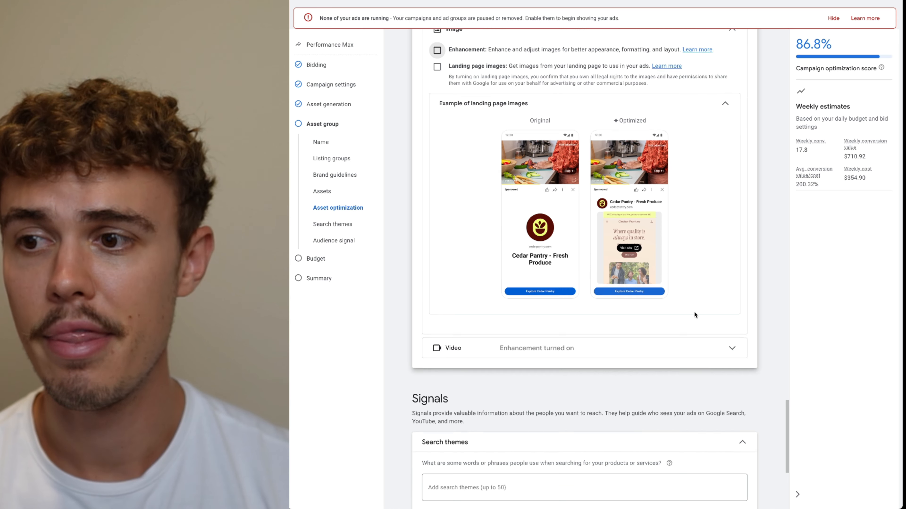
Turn off video enhancement in the asset optimization settings
{"action": "left_click", "coordinate": [601, 272]}
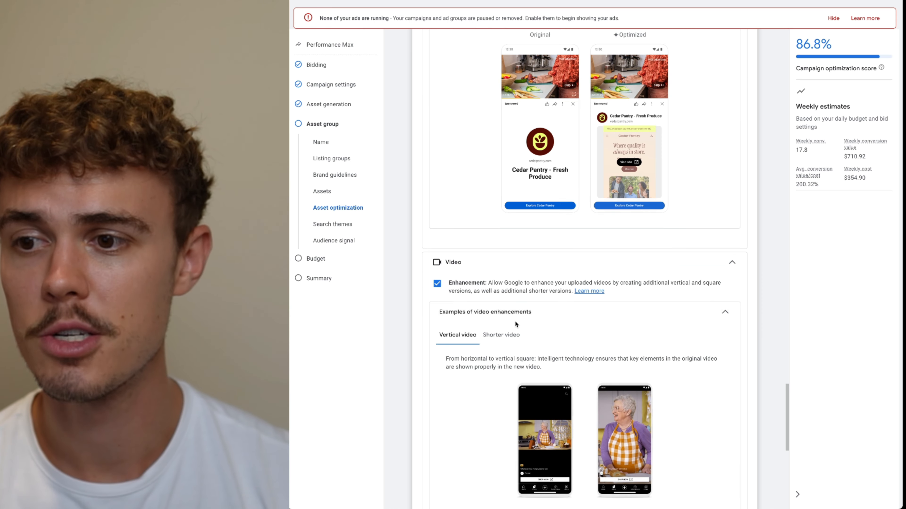
{"action": "scroll", "coordinate": [513, 321], "scroll_direction": "down", "scroll_amount": 2}
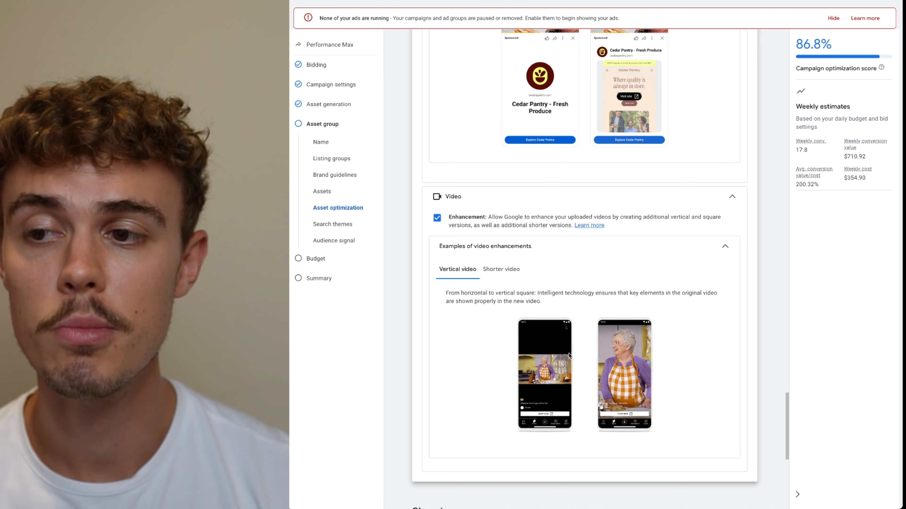
{"action": "scroll", "coordinate": [578, 357], "scroll_direction": "up", "scroll_amount": 1}
{"action": "scroll", "coordinate": [577, 358], "scroll_direction": "up", "scroll_amount": 7}
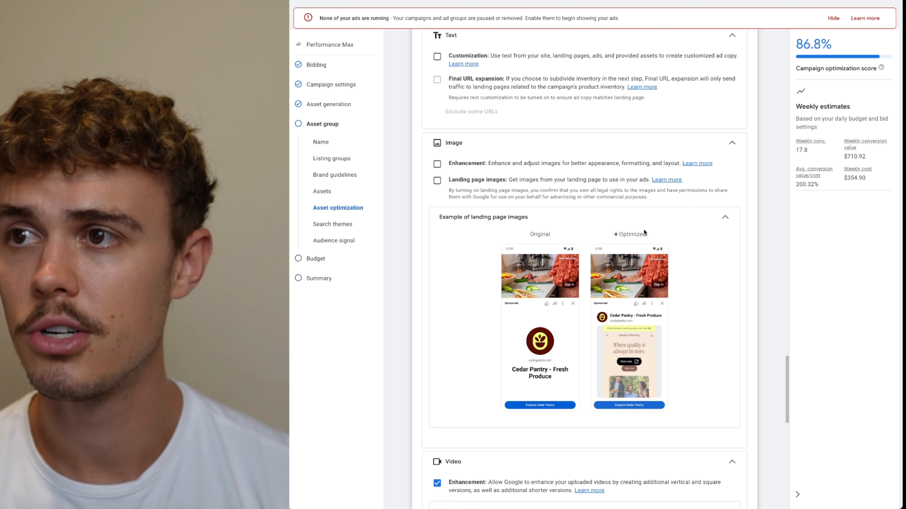
{"action": "scroll", "coordinate": [646, 262], "scroll_direction": "down", "scroll_amount": 12}
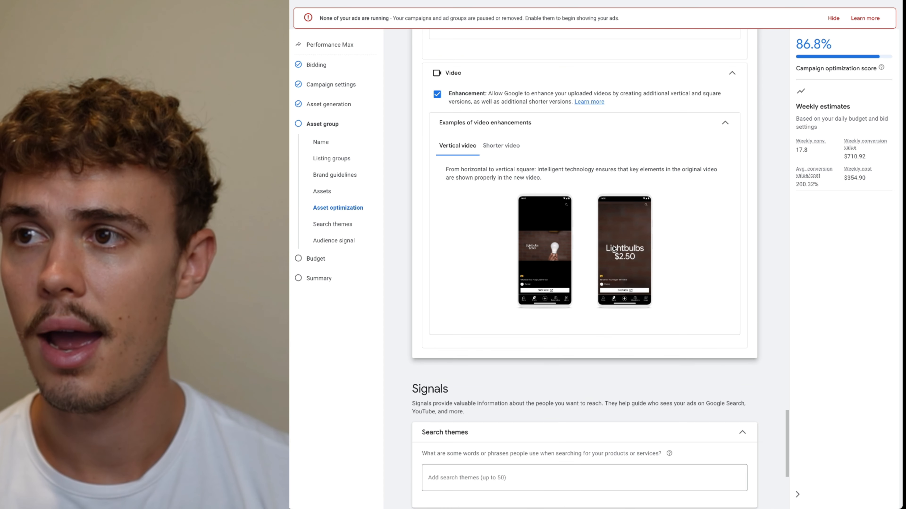
{"action": "left_click", "coordinate": [437, 96]}
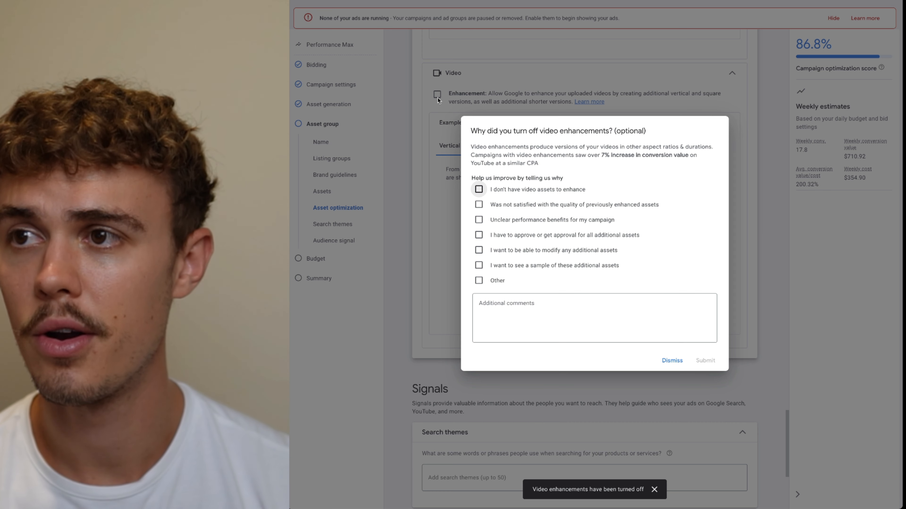
Dismiss the enhancement feedback survey and review the search themes and audience signal fields of the asset group
{"action": "left_click", "coordinate": [670, 363]}
{"action": "scroll", "coordinate": [606, 307], "scroll_direction": "down", "scroll_amount": 5}
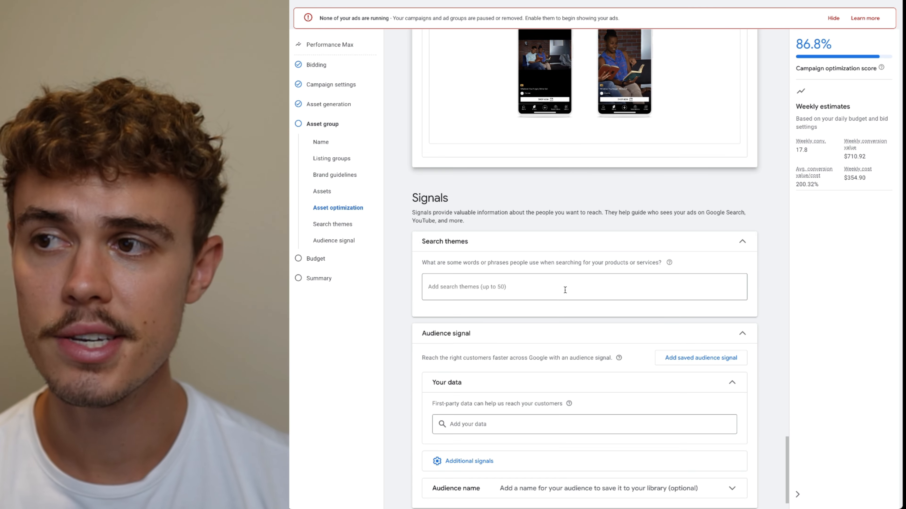
{"action": "scroll", "coordinate": [565, 289], "scroll_direction": "down", "scroll_amount": 1}
{"action": "left_click", "coordinate": [525, 260]}
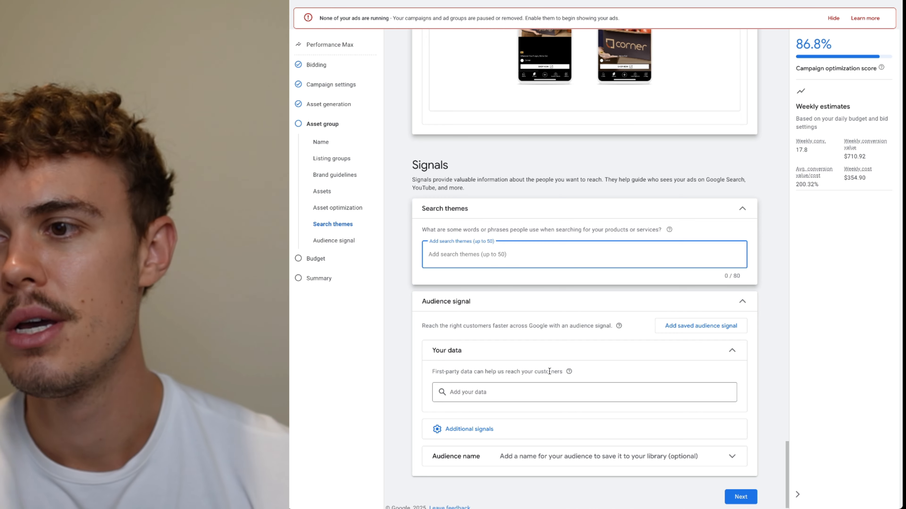
{"action": "scroll", "coordinate": [489, 373], "scroll_direction": "down", "scroll_amount": 1}
{"action": "left_click", "coordinate": [522, 385]}
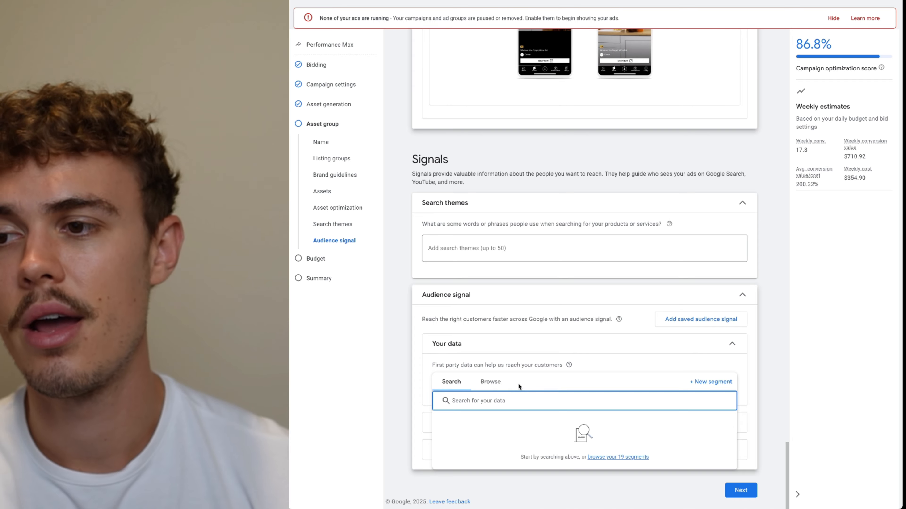
{"action": "left_click", "coordinate": [414, 380]}
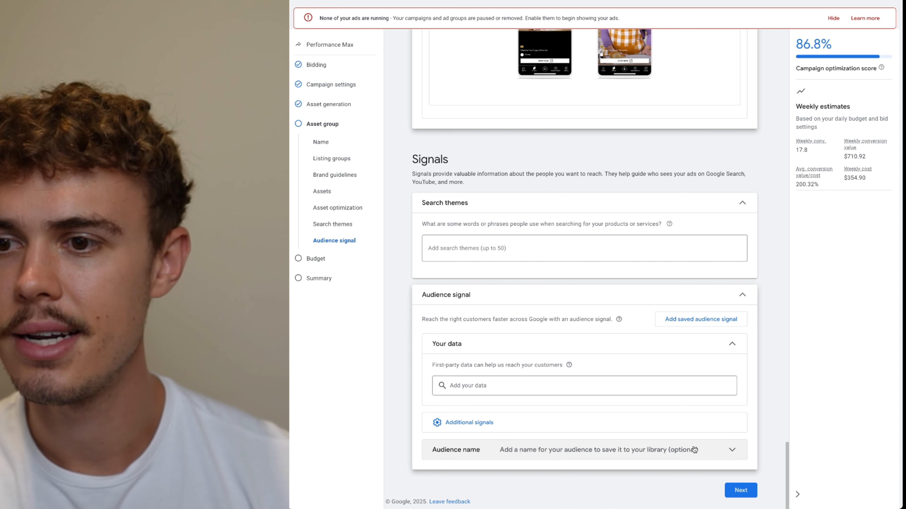
Continue to the budget step and keep the recommended $50.70 average daily budget
{"action": "left_click", "coordinate": [739, 491]}
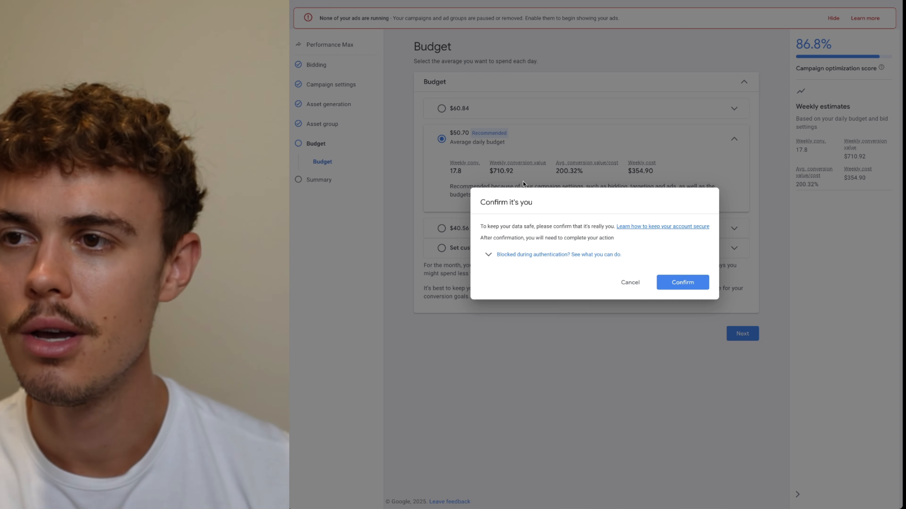
{"action": "left_click", "coordinate": [628, 282]}
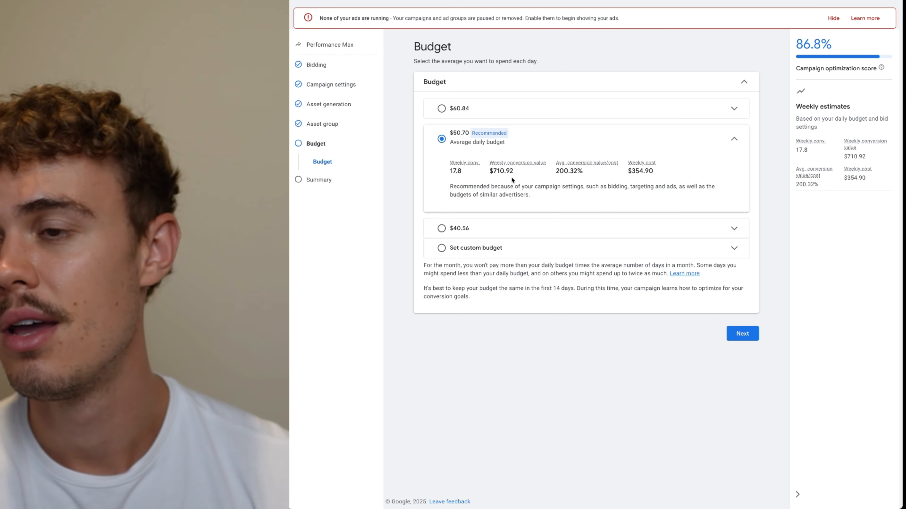
{"action": "left_click_drag", "start_coordinate": [446, 165], "coordinate": [665, 176]}
{"action": "left_click", "coordinate": [657, 174]}
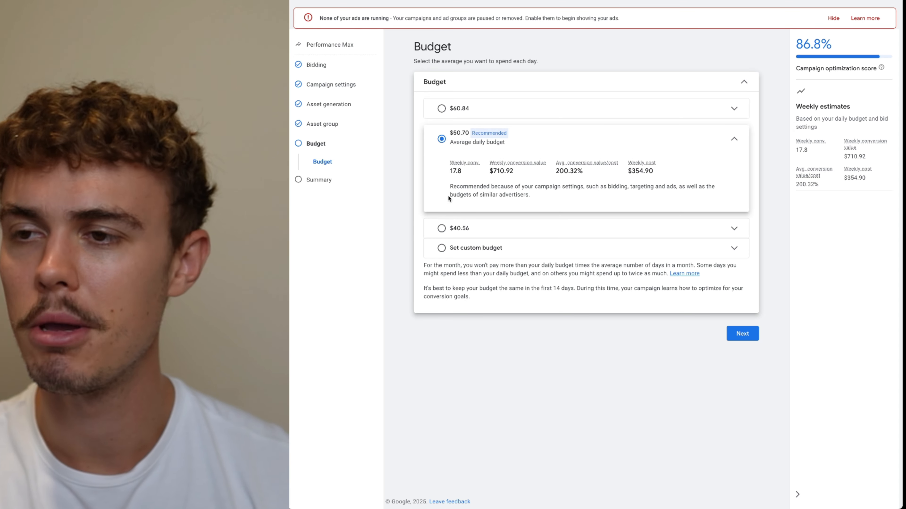
Proceed to the campaign summary and review its overview, bidding, campaign settings, asset group and budget
{"action": "left_click", "coordinate": [739, 334]}
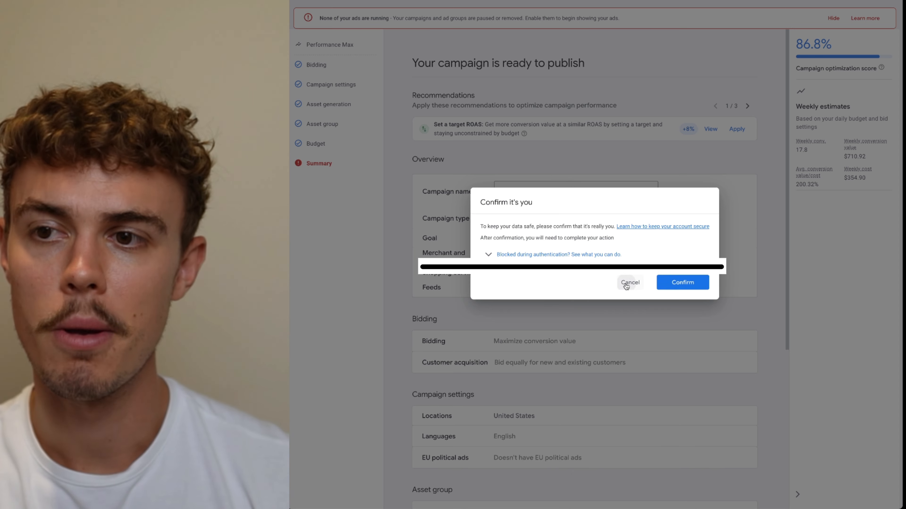
{"action": "left_click", "coordinate": [630, 282]}
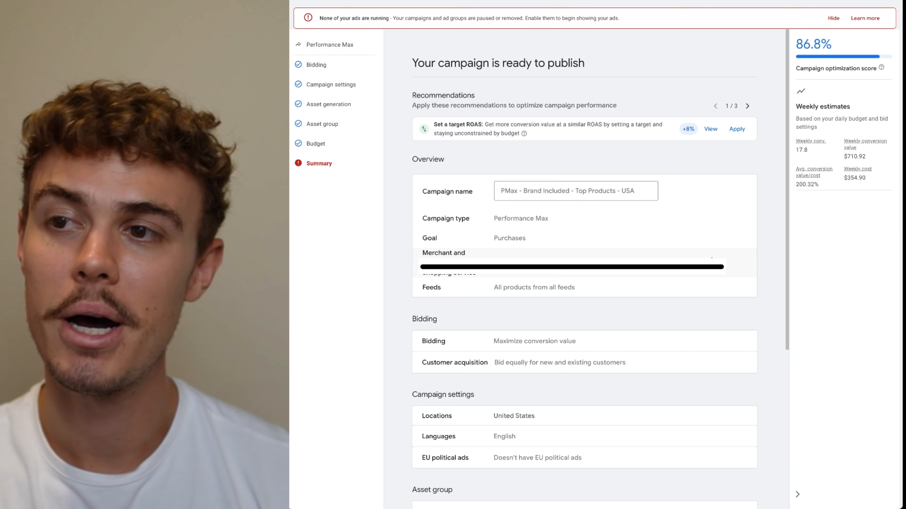
{"action": "scroll", "coordinate": [672, 240], "scroll_direction": "down", "scroll_amount": 6}
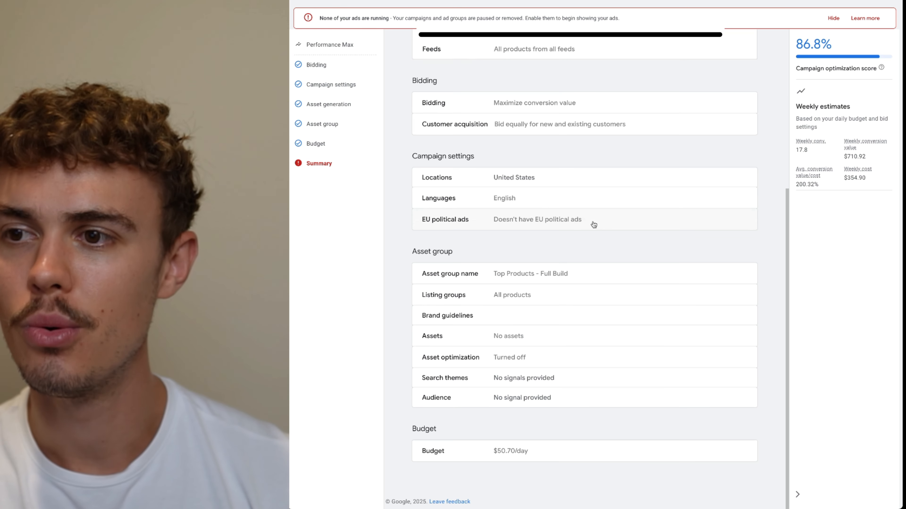
{"action": "scroll", "coordinate": [677, 275], "scroll_direction": "up", "scroll_amount": 6}
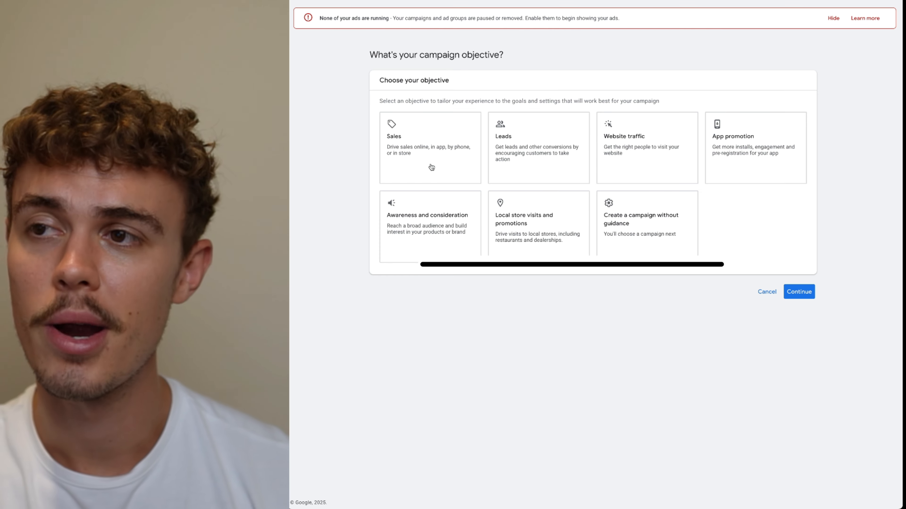
Start a new campaign with the Sales objective and the Performance Max campaign type
{"action": "left_click", "coordinate": [426, 161]}
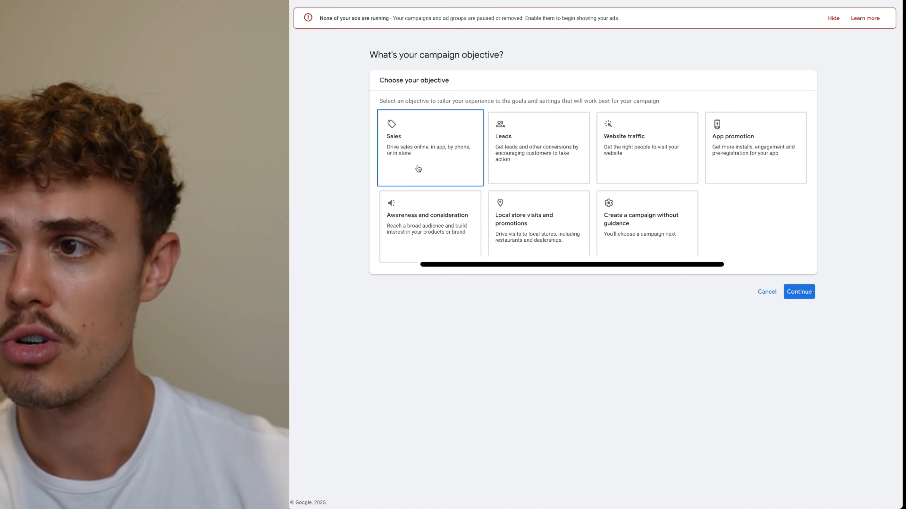
{"action": "left_click", "coordinate": [418, 168]}
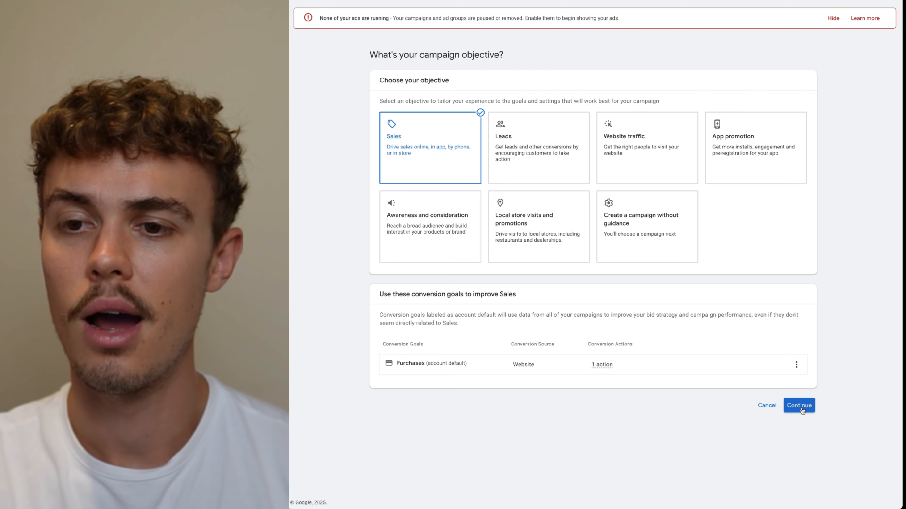
{"action": "left_click", "coordinate": [802, 410]}
{"action": "left_click", "coordinate": [430, 276]}
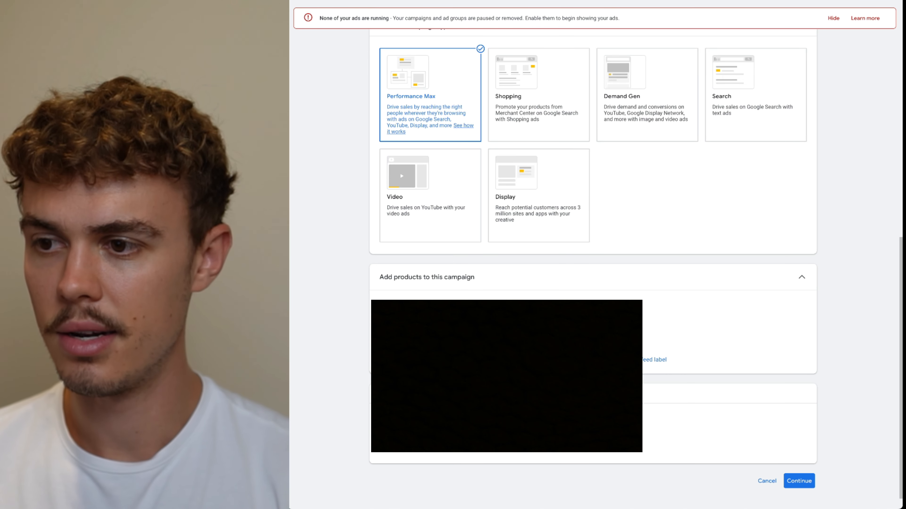
{"action": "left_click", "coordinate": [816, 482]}
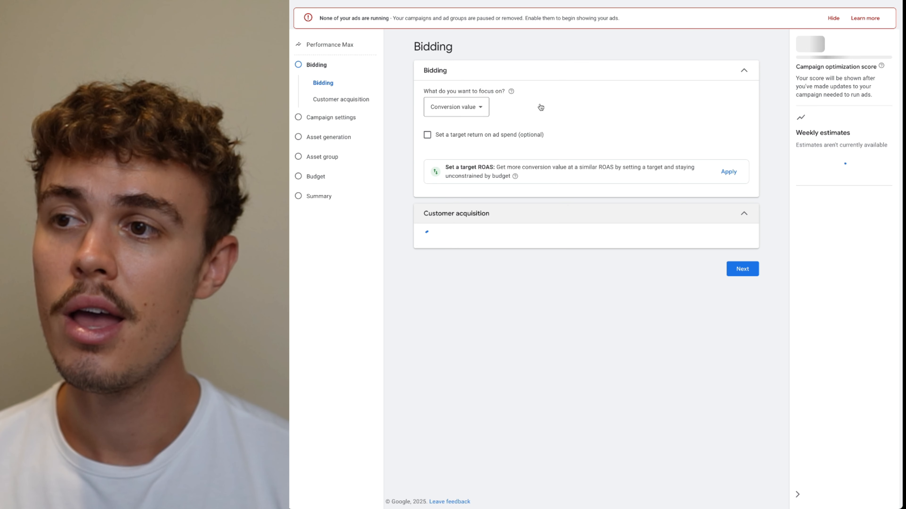
Open the asset generation step and skip generating assets with Google AI
{"action": "left_click", "coordinate": [318, 140]}
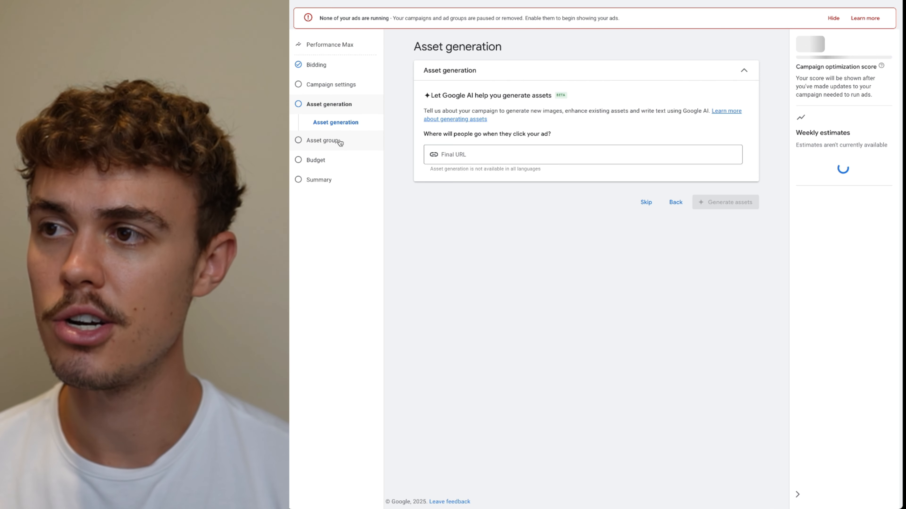
{"action": "left_click", "coordinate": [747, 72]}
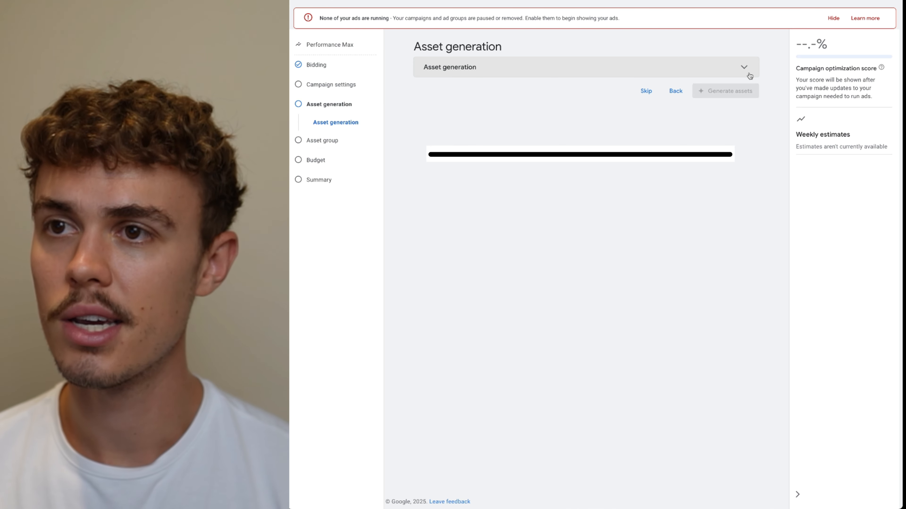
{"action": "left_click", "coordinate": [646, 91]}
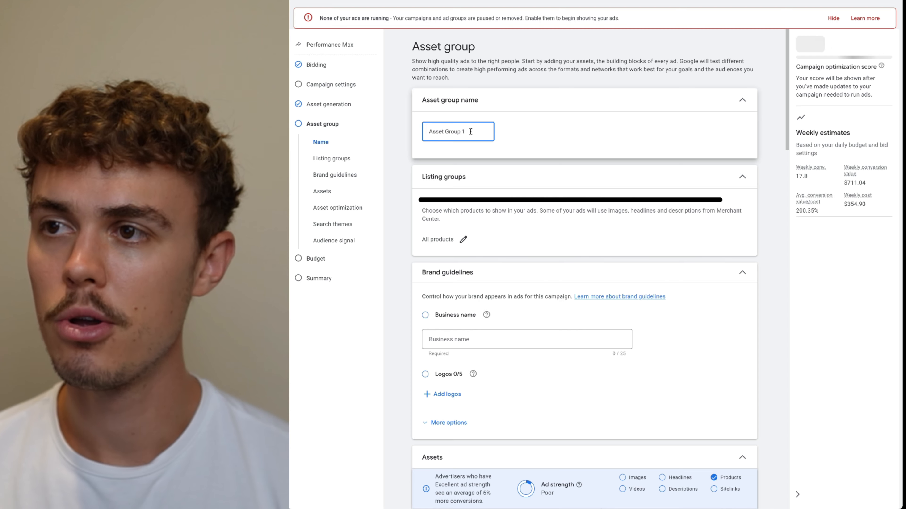
Rename the asset group to Feed Only - Top 3-5 Products
{"action": "left_click_drag", "start_coordinate": [471, 131], "coordinate": [400, 135]}
{"action": "type", "text": "Feed"}
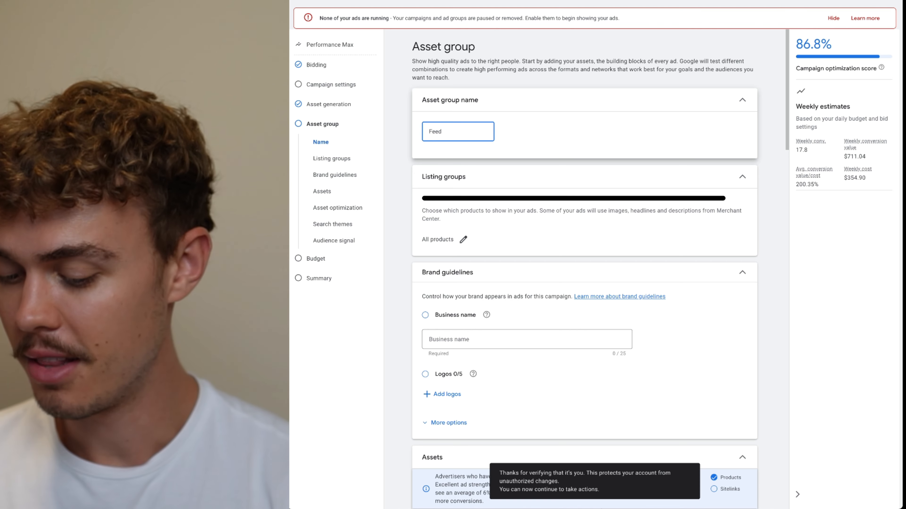
{"action": "type", "text": "- Top"}
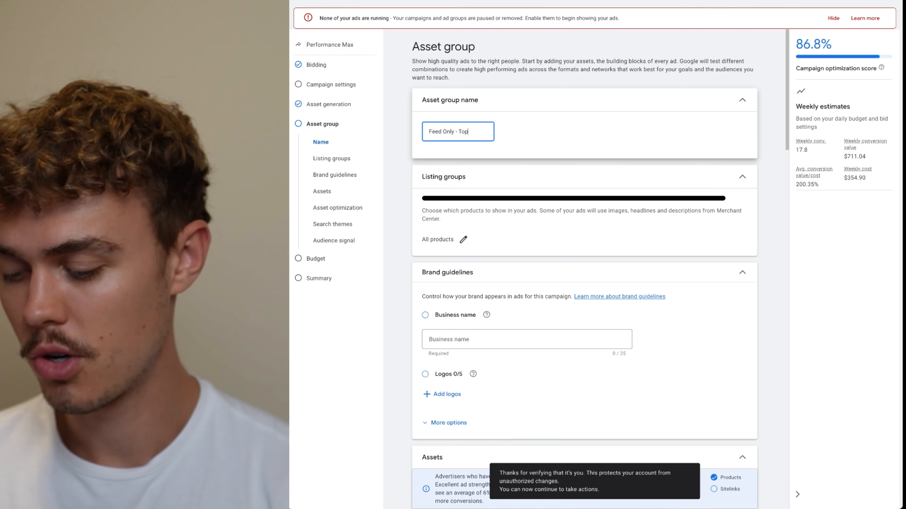
{"action": "type", "text": " 3-5 Products"}
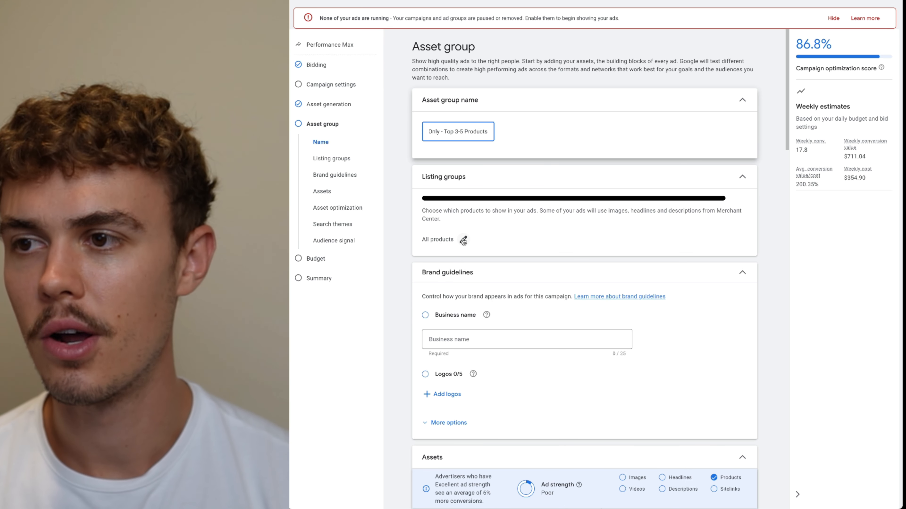
Check the listing group product selection without changing it and collapse the brand guidelines section
{"action": "left_click", "coordinate": [462, 240]}
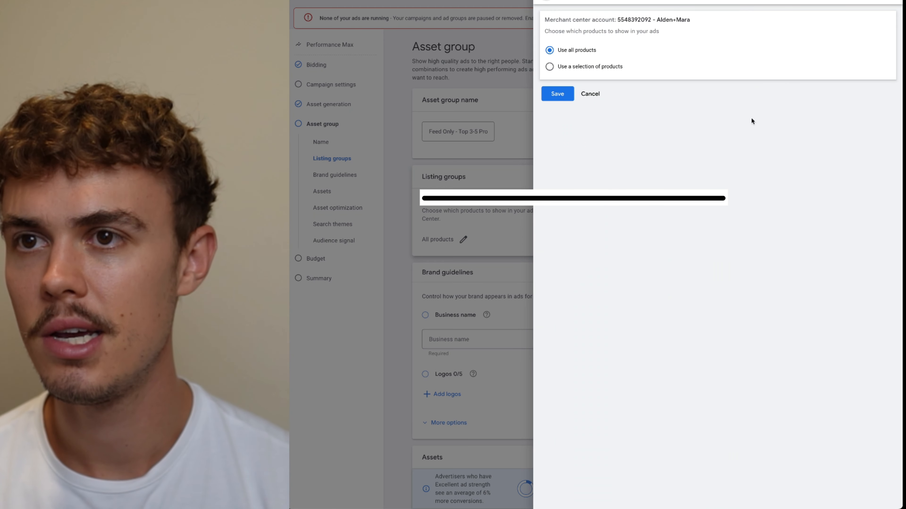
{"action": "left_click", "coordinate": [549, 10]}
{"action": "scroll", "coordinate": [537, 282], "scroll_direction": "down", "scroll_amount": 1}
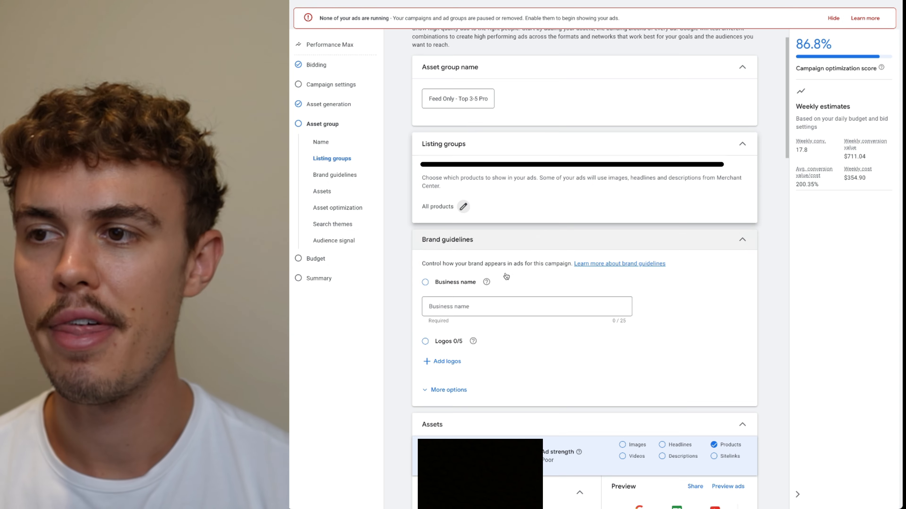
{"action": "left_click", "coordinate": [545, 242]}
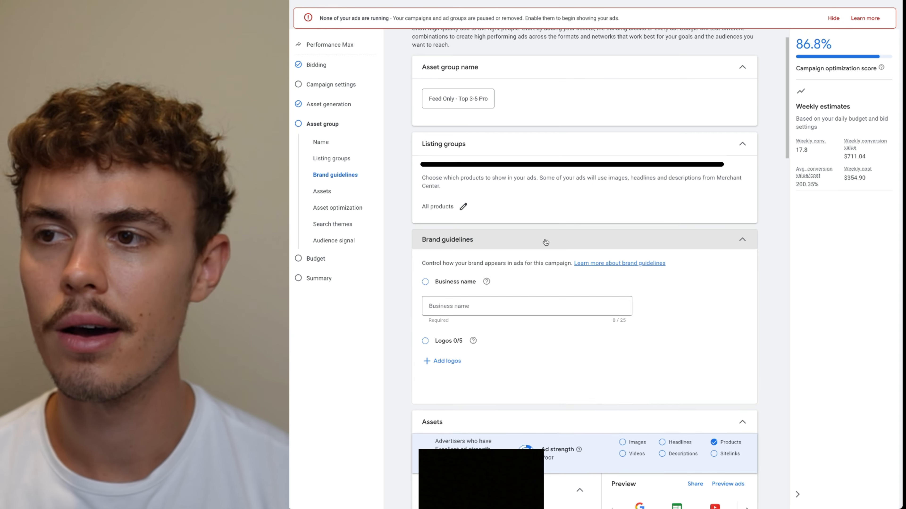
Review the asset fields and the Search, Display and YouTube ad previews
{"action": "scroll", "coordinate": [475, 288], "scroll_direction": "down", "scroll_amount": 1}
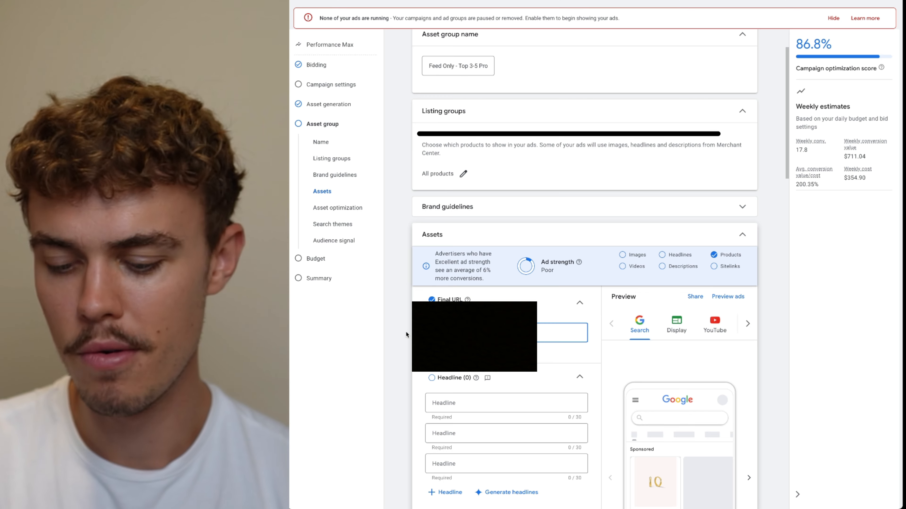
{"action": "scroll", "coordinate": [489, 278], "scroll_direction": "down", "scroll_amount": 15}
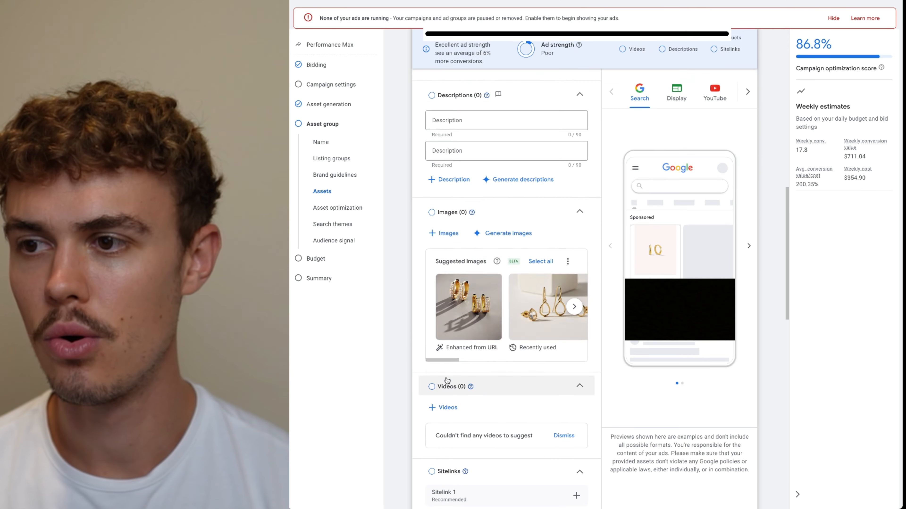
{"action": "scroll", "coordinate": [452, 362], "scroll_direction": "down", "scroll_amount": 10}
{"action": "scroll", "coordinate": [458, 359], "scroll_direction": "up", "scroll_amount": 8}
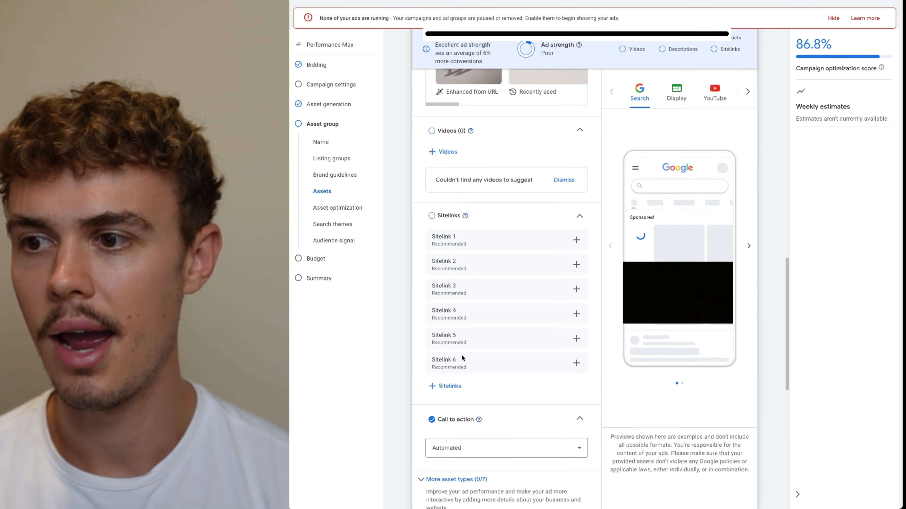
{"action": "scroll", "coordinate": [456, 356], "scroll_direction": "down", "scroll_amount": 2}
{"action": "scroll", "coordinate": [451, 356], "scroll_direction": "up", "scroll_amount": 15}
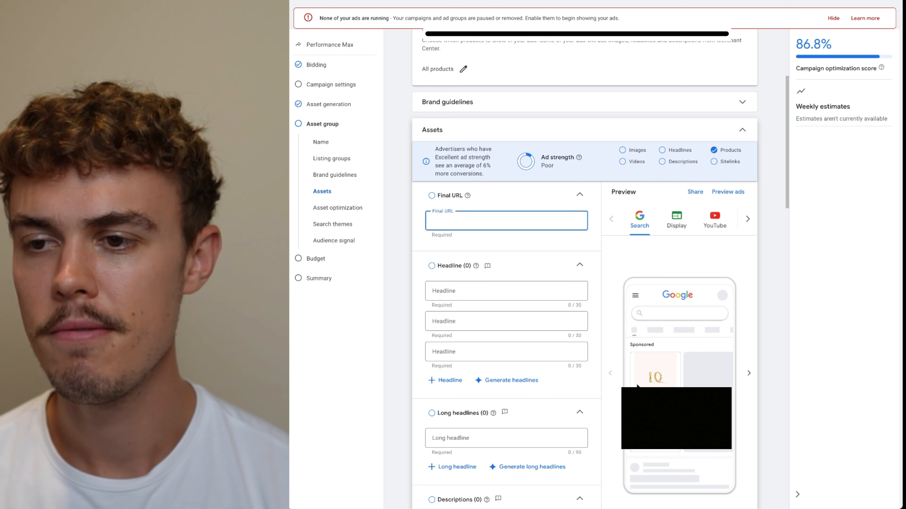
{"action": "left_click", "coordinate": [681, 232]}
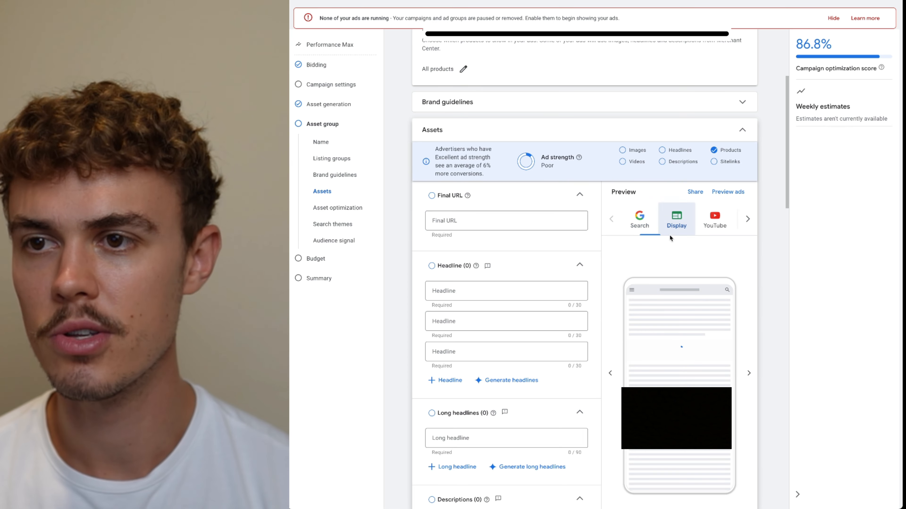
{"action": "left_click", "coordinate": [715, 220]}
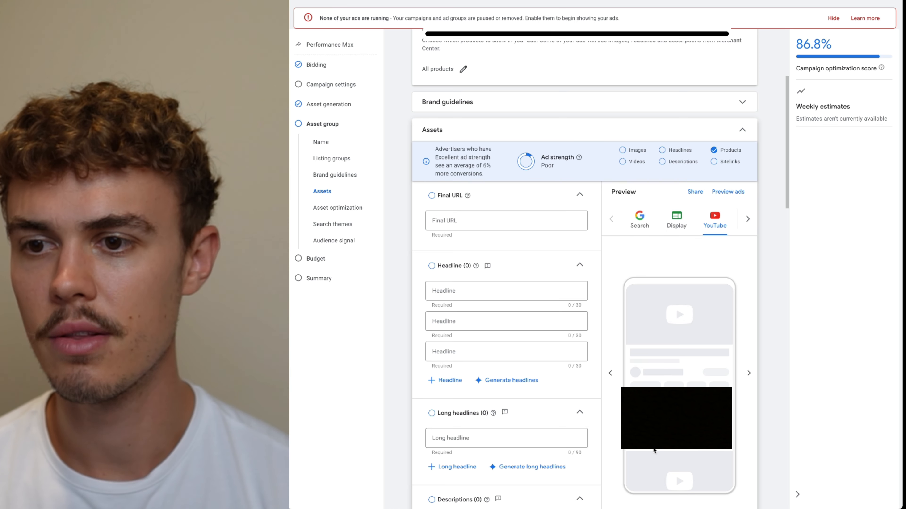
{"action": "left_click", "coordinate": [642, 226]}
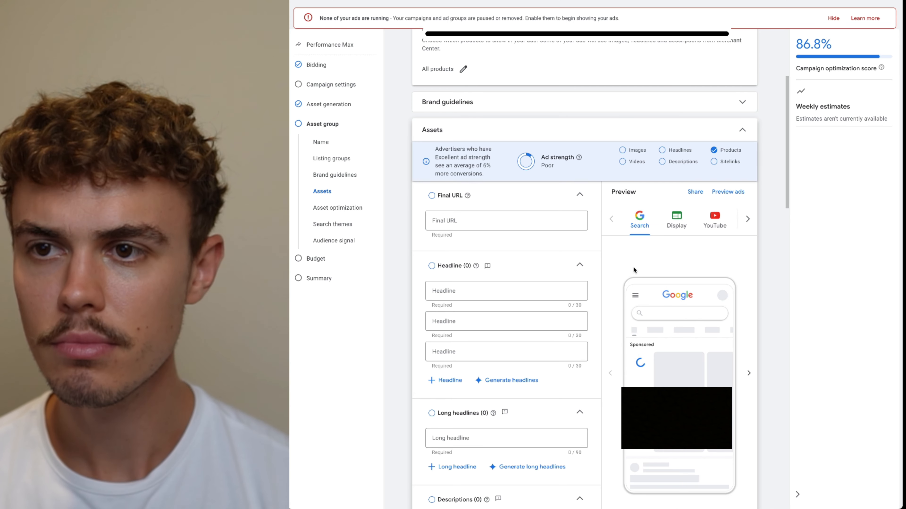
Scroll through the remaining asset fields and collapse the assets section
{"action": "scroll", "coordinate": [711, 240], "scroll_direction": "down", "scroll_amount": 2}
{"action": "scroll", "coordinate": [758, 164], "scroll_direction": "down", "scroll_amount": 20}
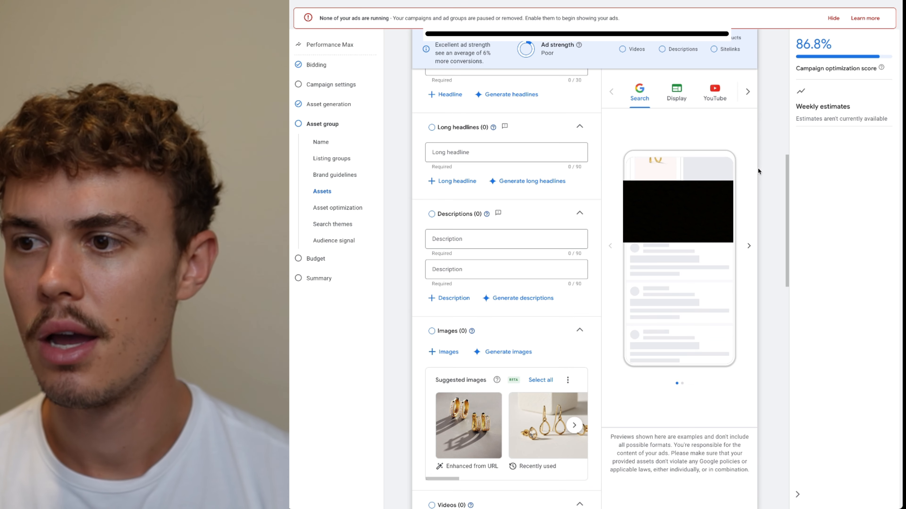
{"action": "scroll", "coordinate": [754, 169], "scroll_direction": "down", "scroll_amount": 3}
{"action": "scroll", "coordinate": [730, 245], "scroll_direction": "up", "scroll_amount": 12}
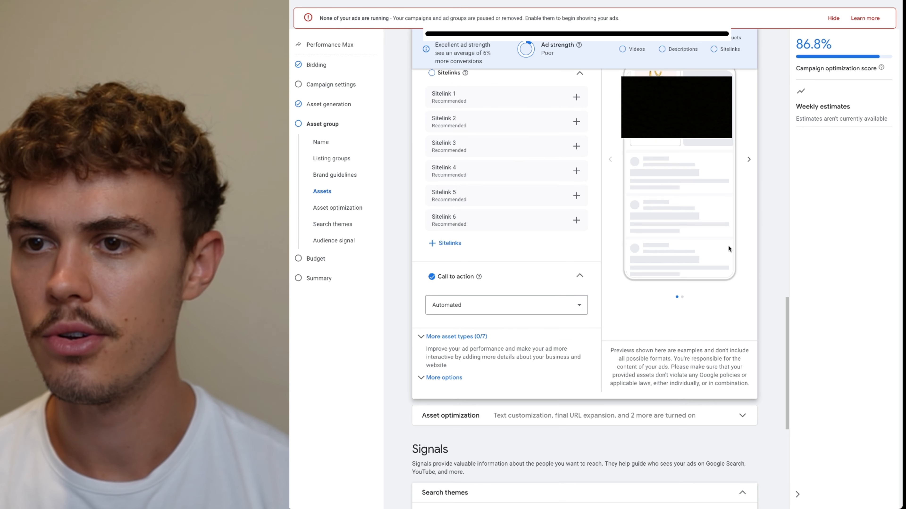
{"action": "scroll", "coordinate": [764, 234], "scroll_direction": "up", "scroll_amount": 10}
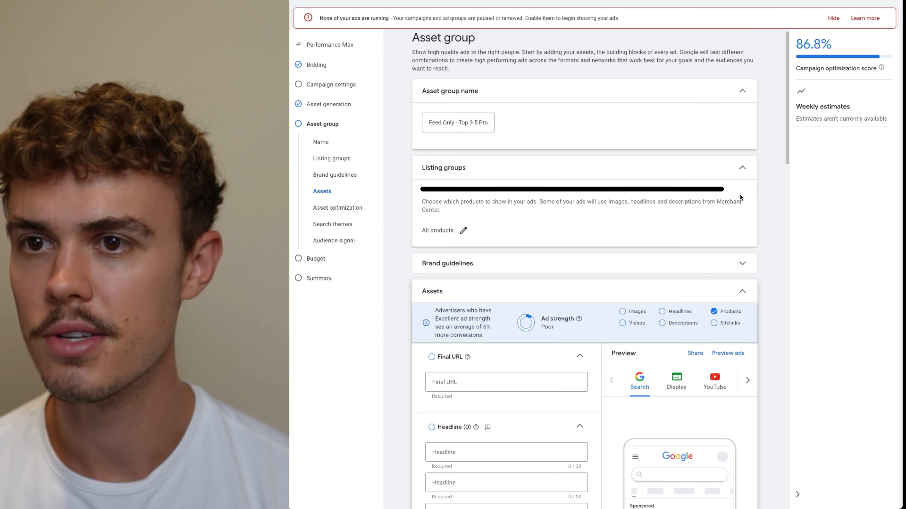
{"action": "left_click", "coordinate": [719, 296]}
{"action": "scroll", "coordinate": [556, 229], "scroll_direction": "down", "scroll_amount": 6}
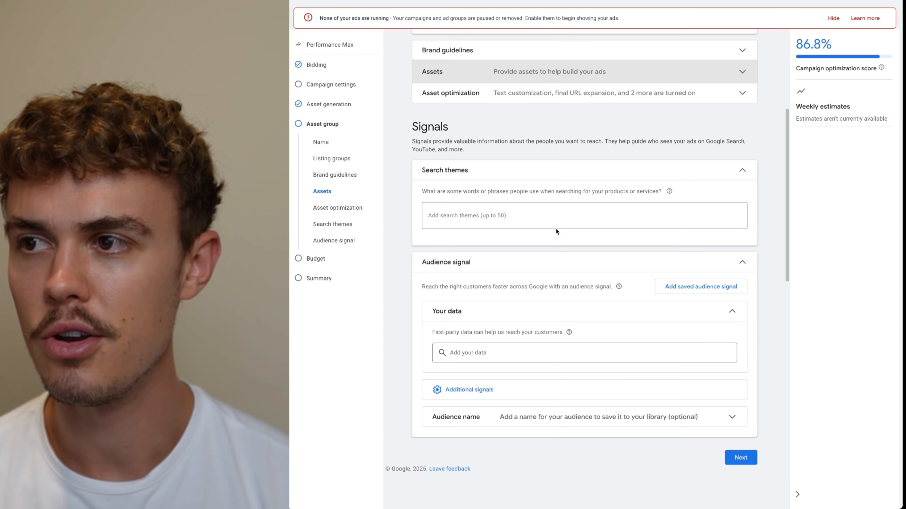